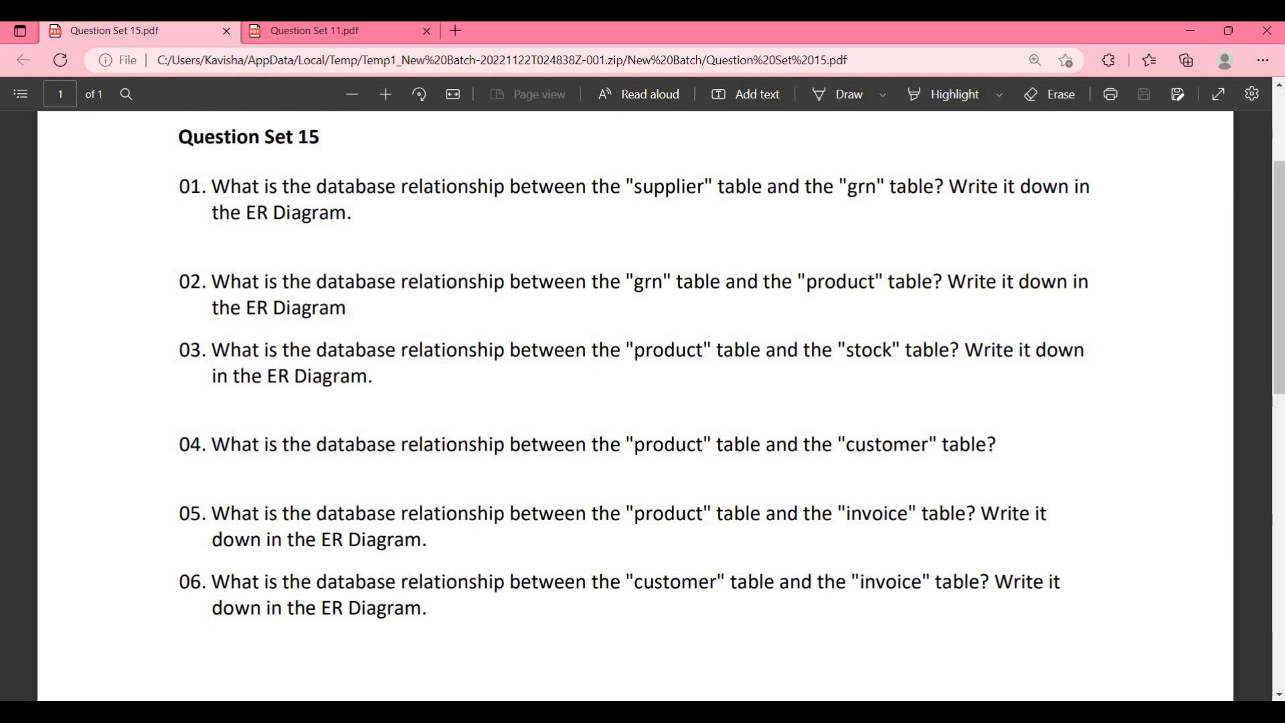
# Step: Review the Nex Mobile requirements, the Question Set 15 relationship questions and the existing tables in the EER diagram
pyautogui.click(322, 29)
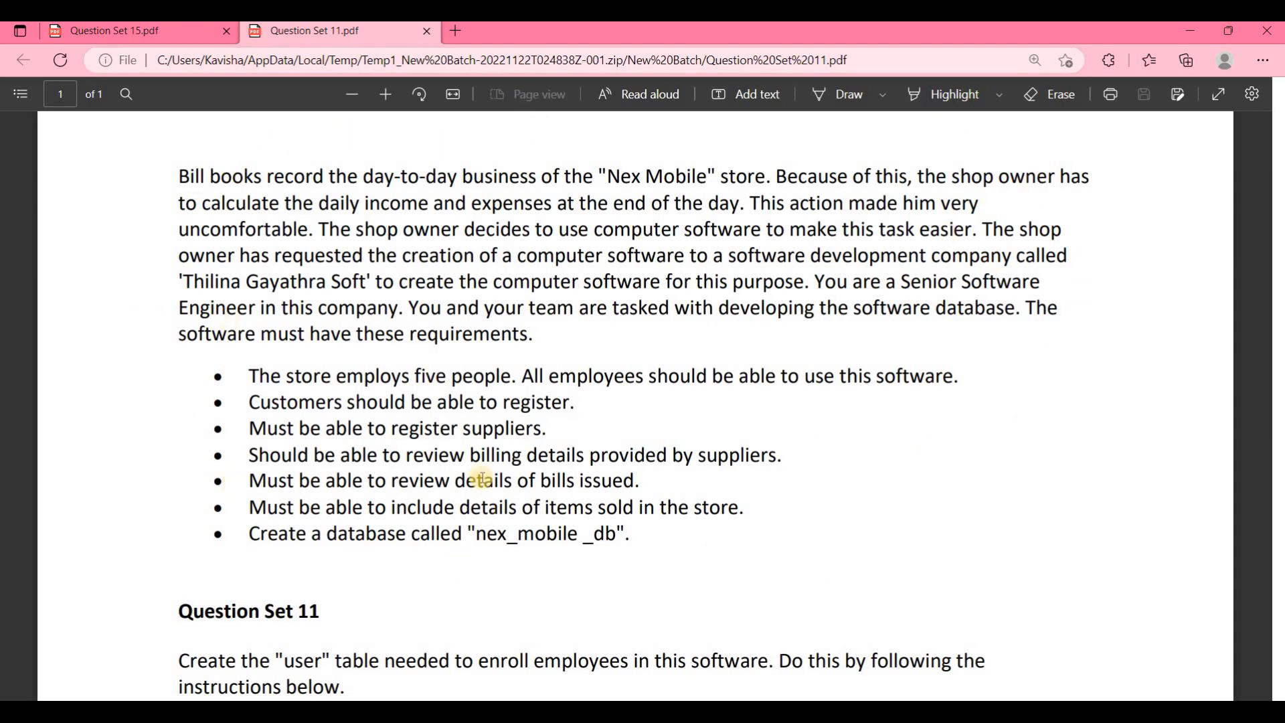
pyautogui.click(72, 26)
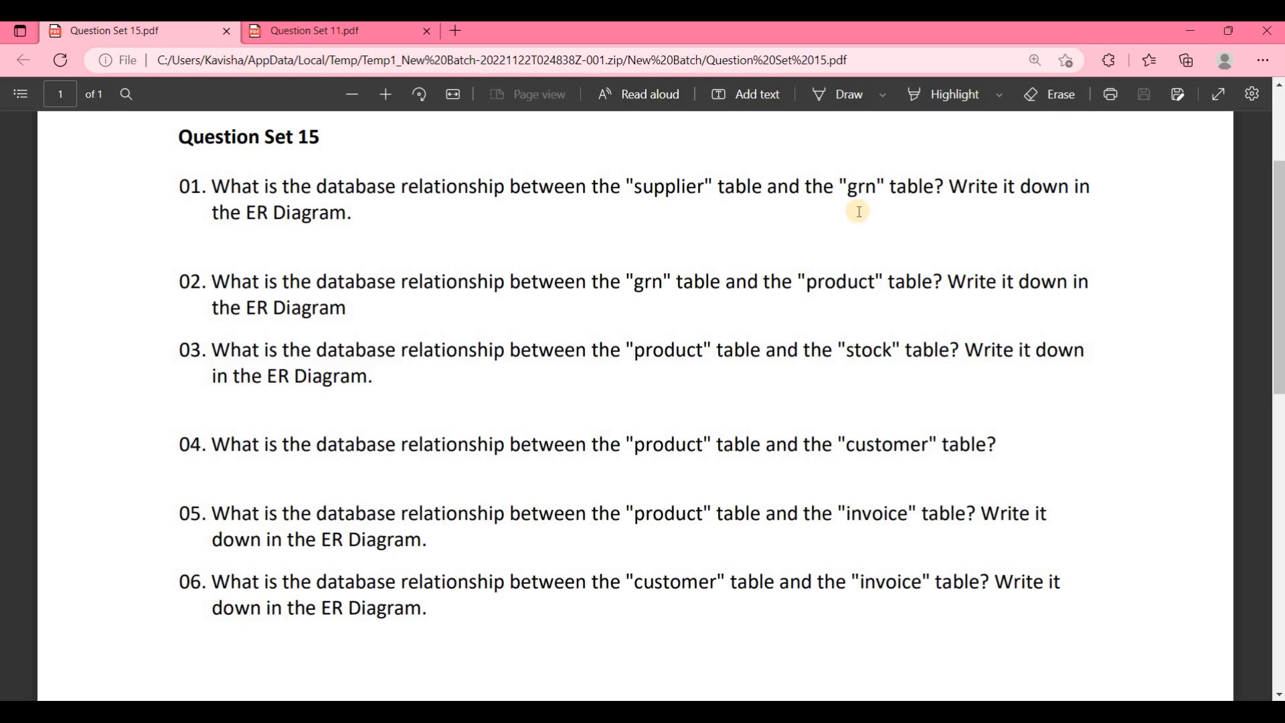
pyautogui.hotkey('alt', 'Tab')
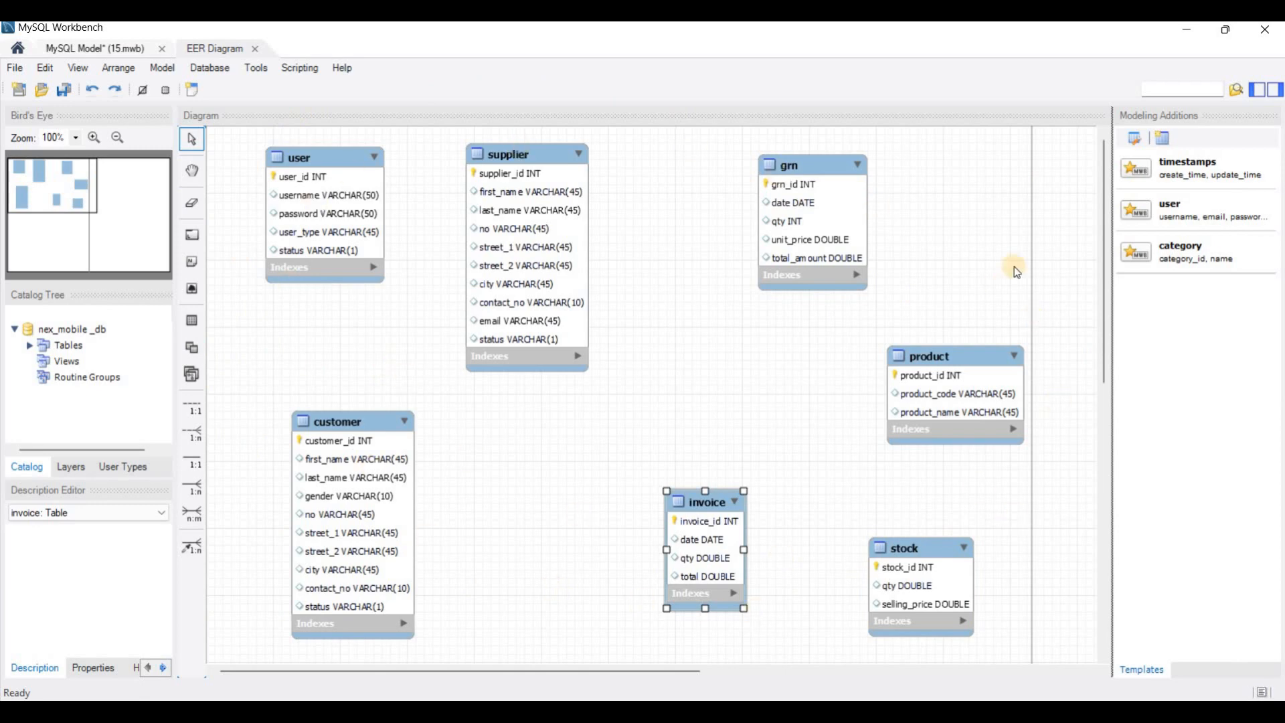
pyautogui.click(701, 377)
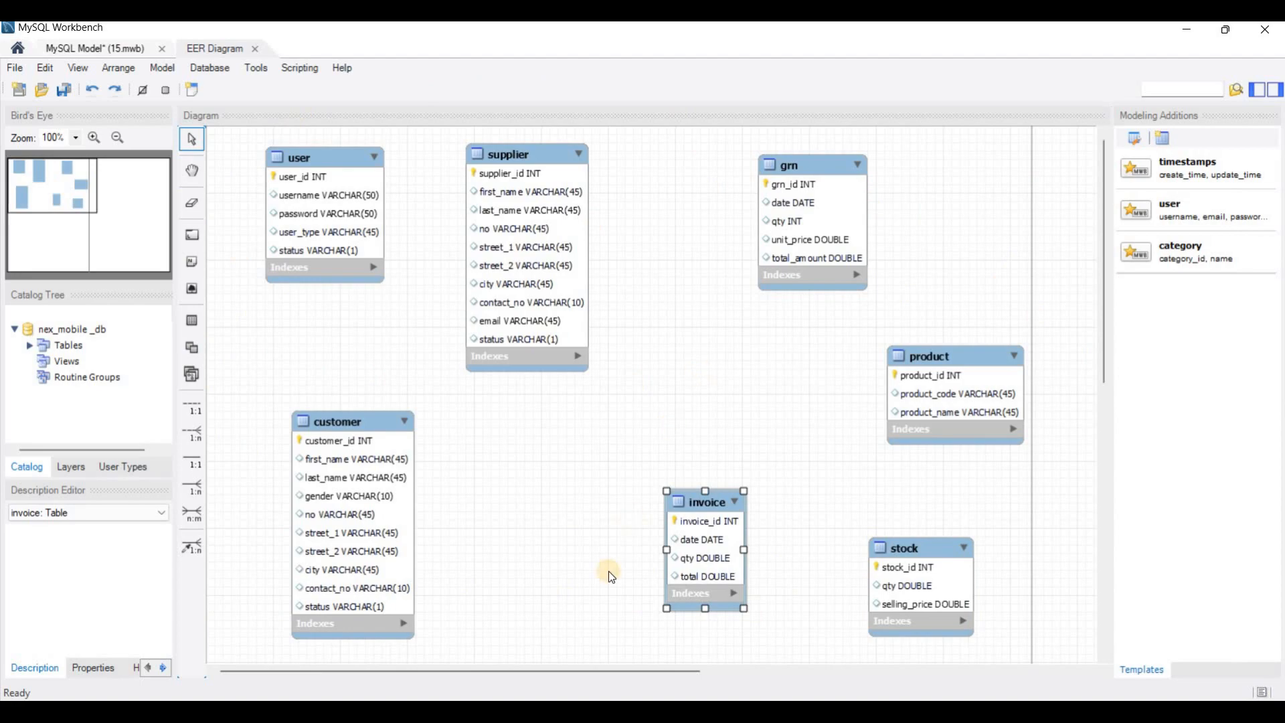
pyautogui.hotkey('alt', 'Tab')
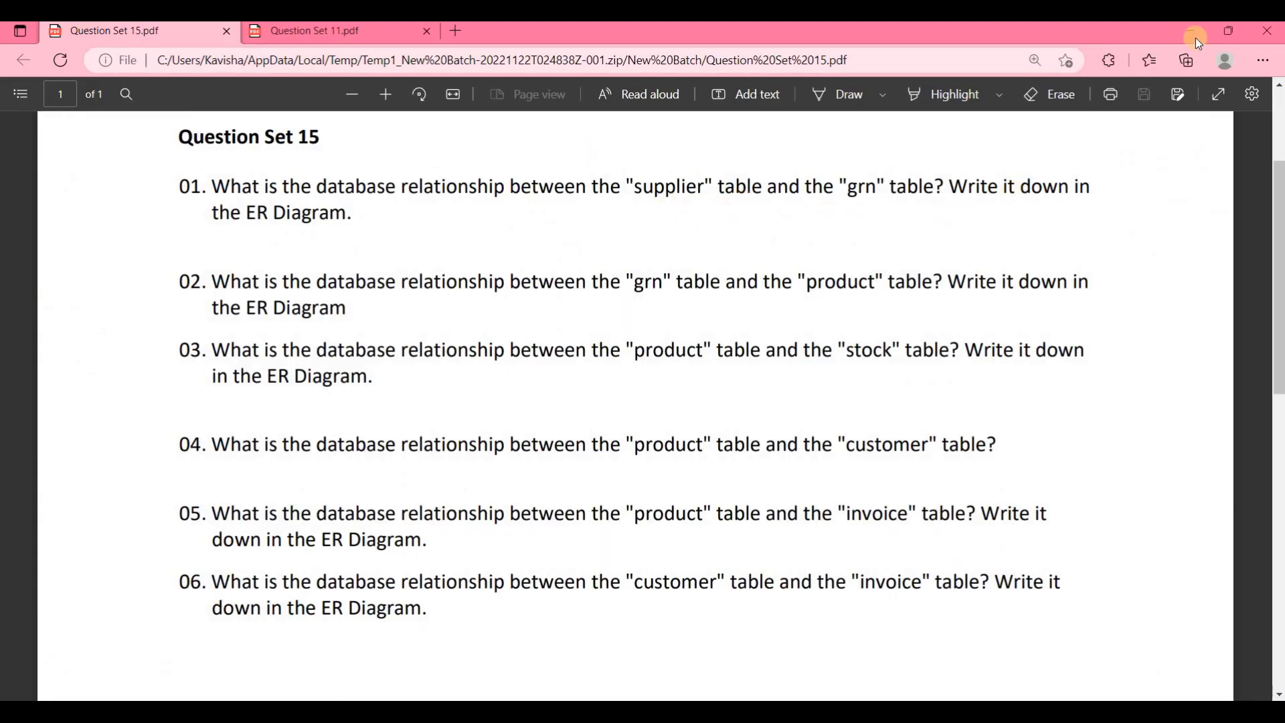
# Step: In MySQL Workbench, add a 1:n non-identifying relationship with grn holding the foreign key and supplier as the referenced table
pyautogui.hotkey('alt', 'Tab')
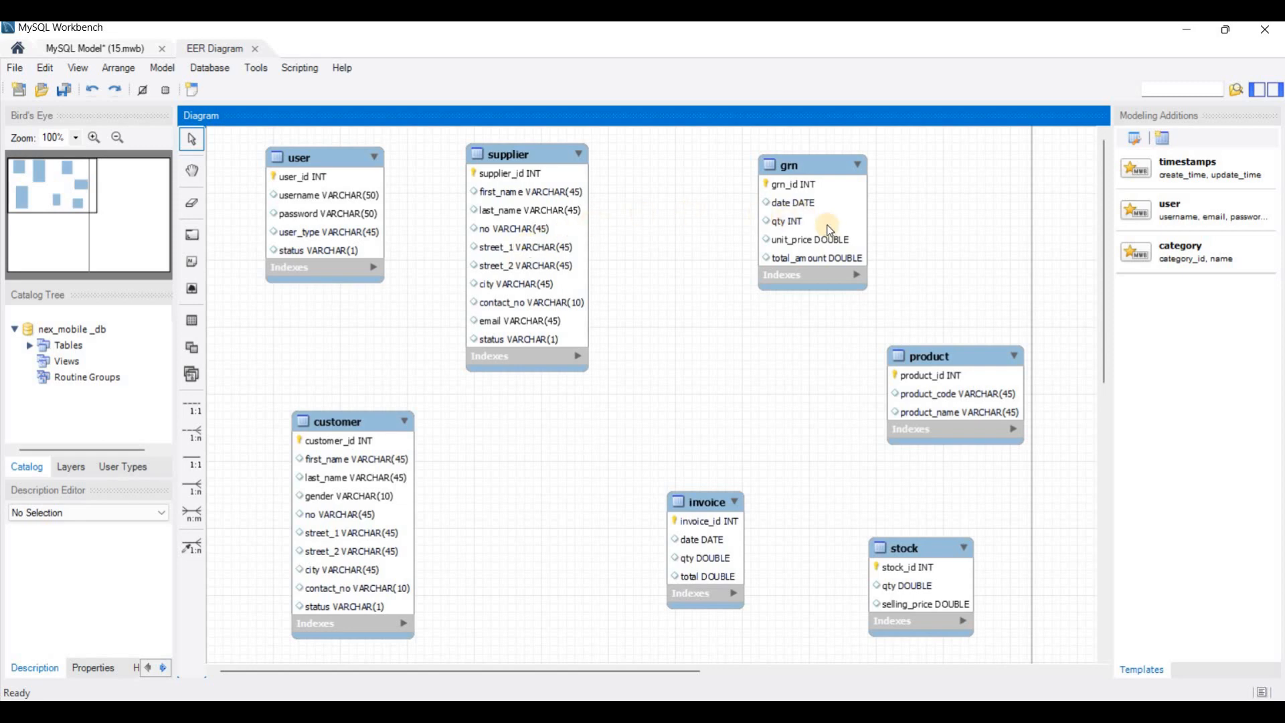
pyautogui.click(195, 433)
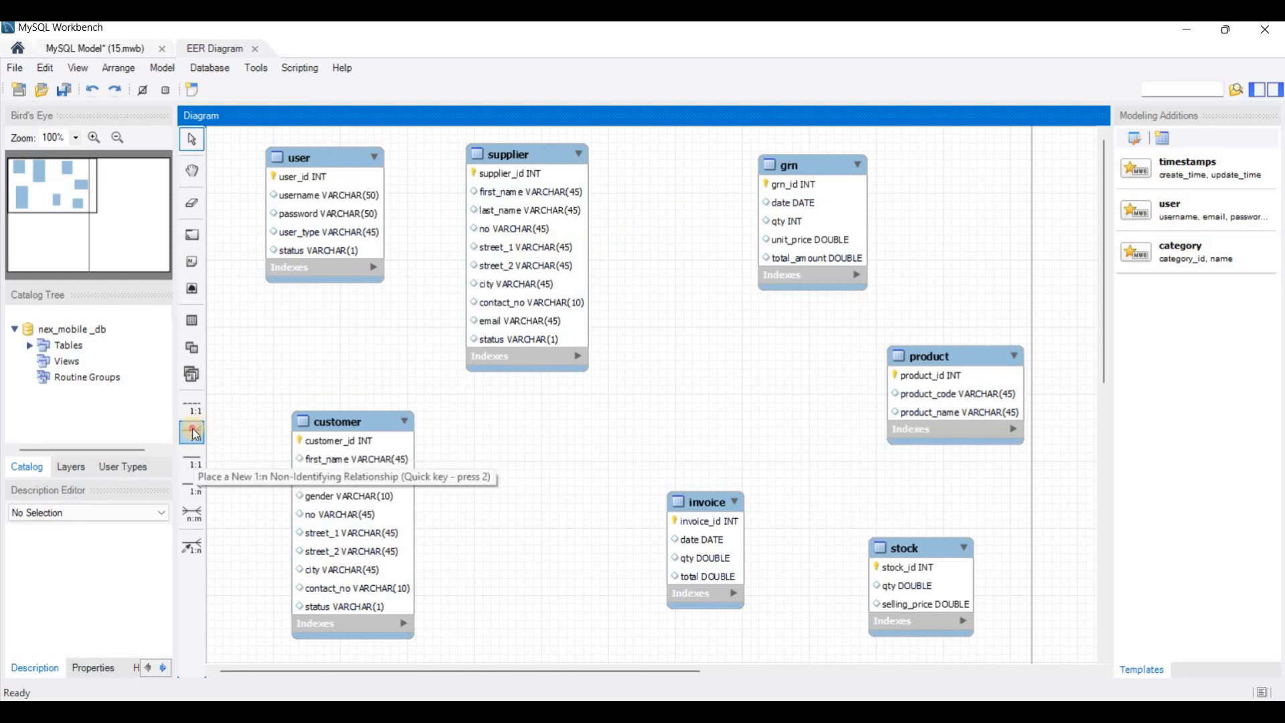
pyautogui.click(820, 239)
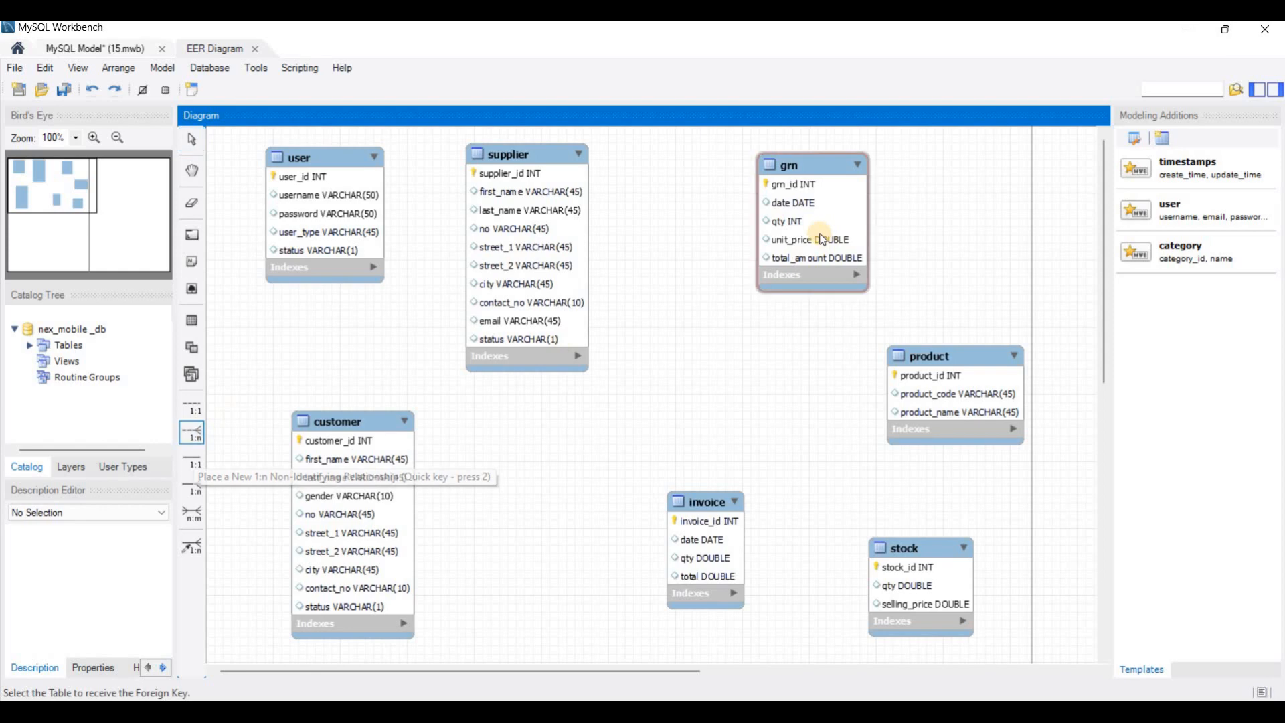
pyautogui.click(516, 229)
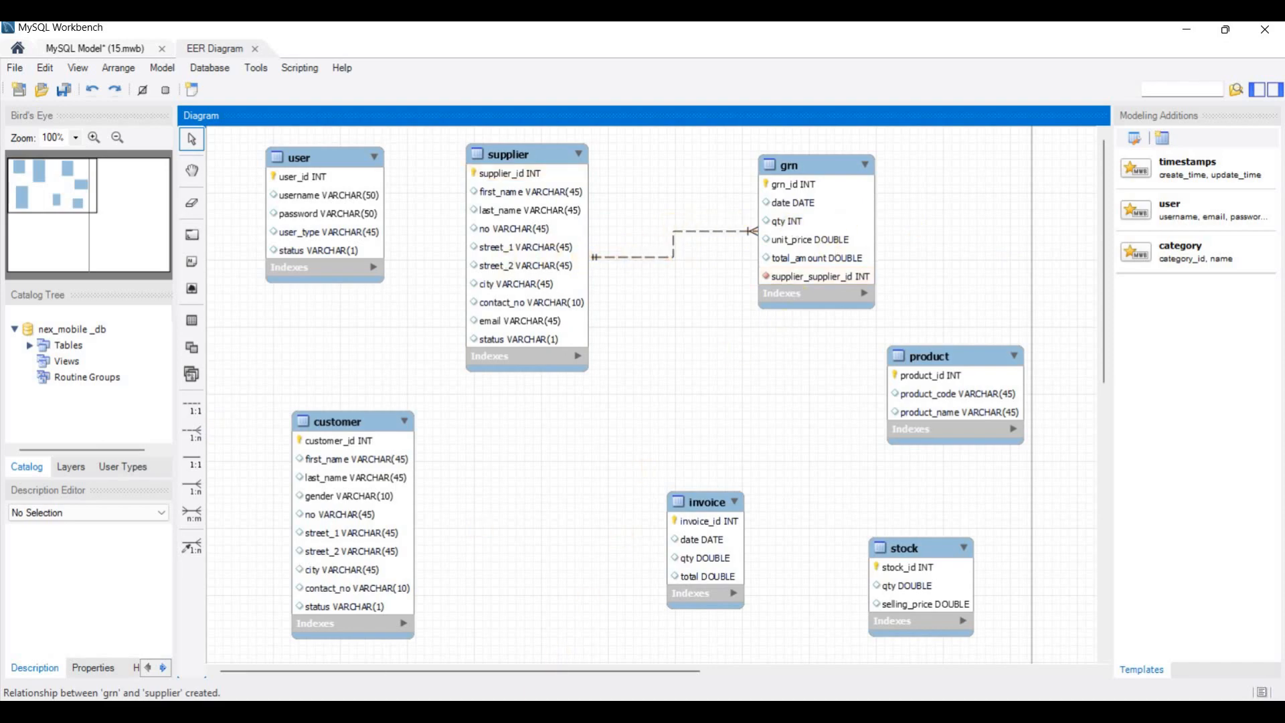
# Step: Check question 02 in the PDF and add a 1:n non-identifying relationship from grn, as the foreign-key table, to product
pyautogui.hotkey('alt', 'Tab')
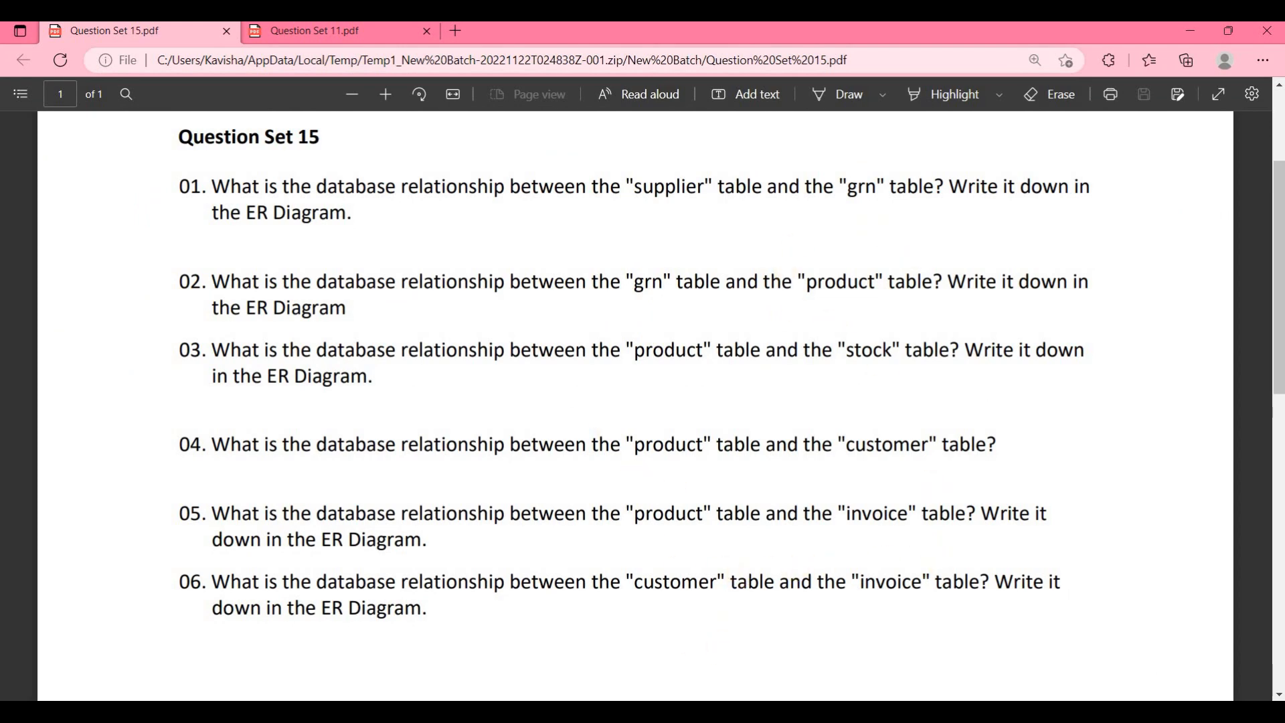
pyautogui.click(725, 711)
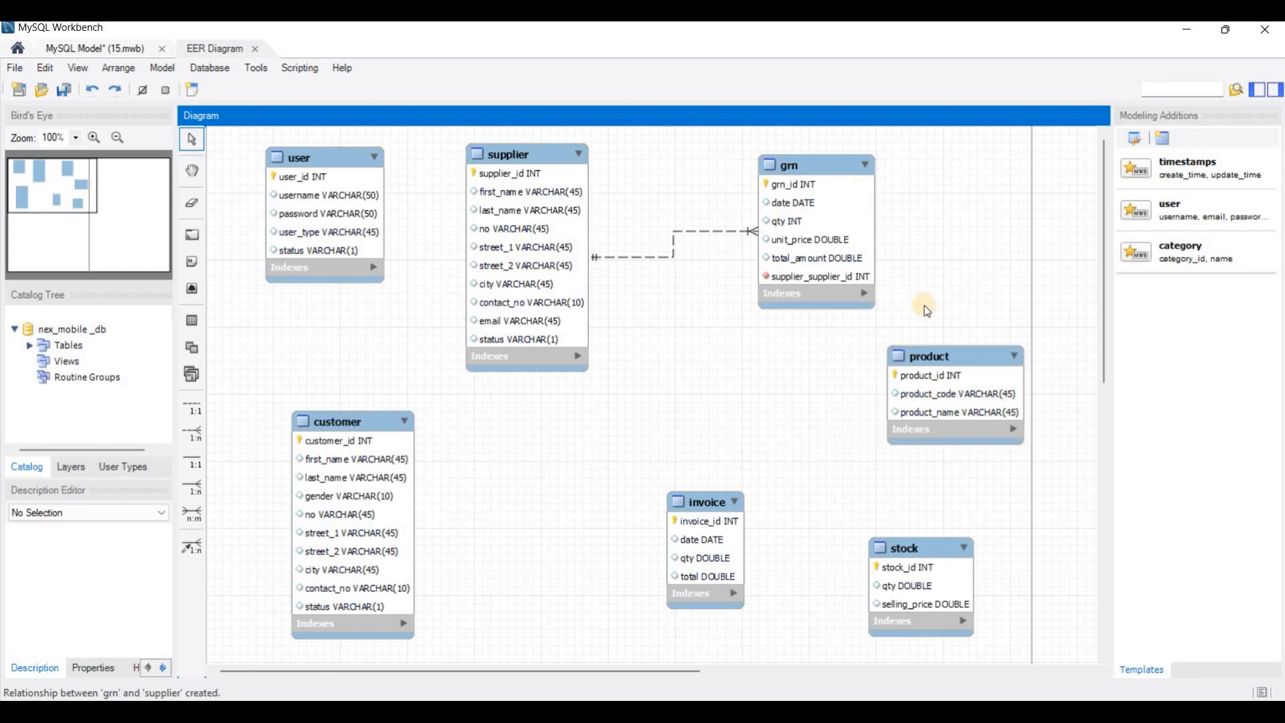
pyautogui.click(191, 434)
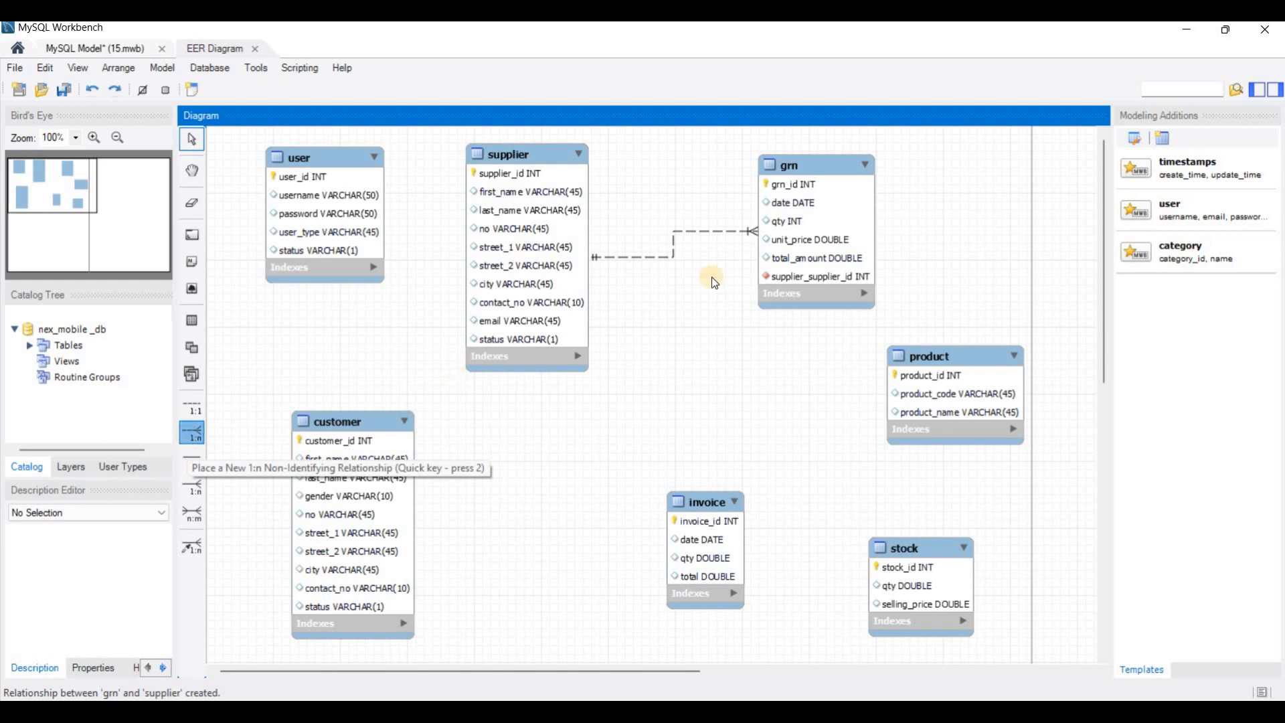
pyautogui.click(821, 246)
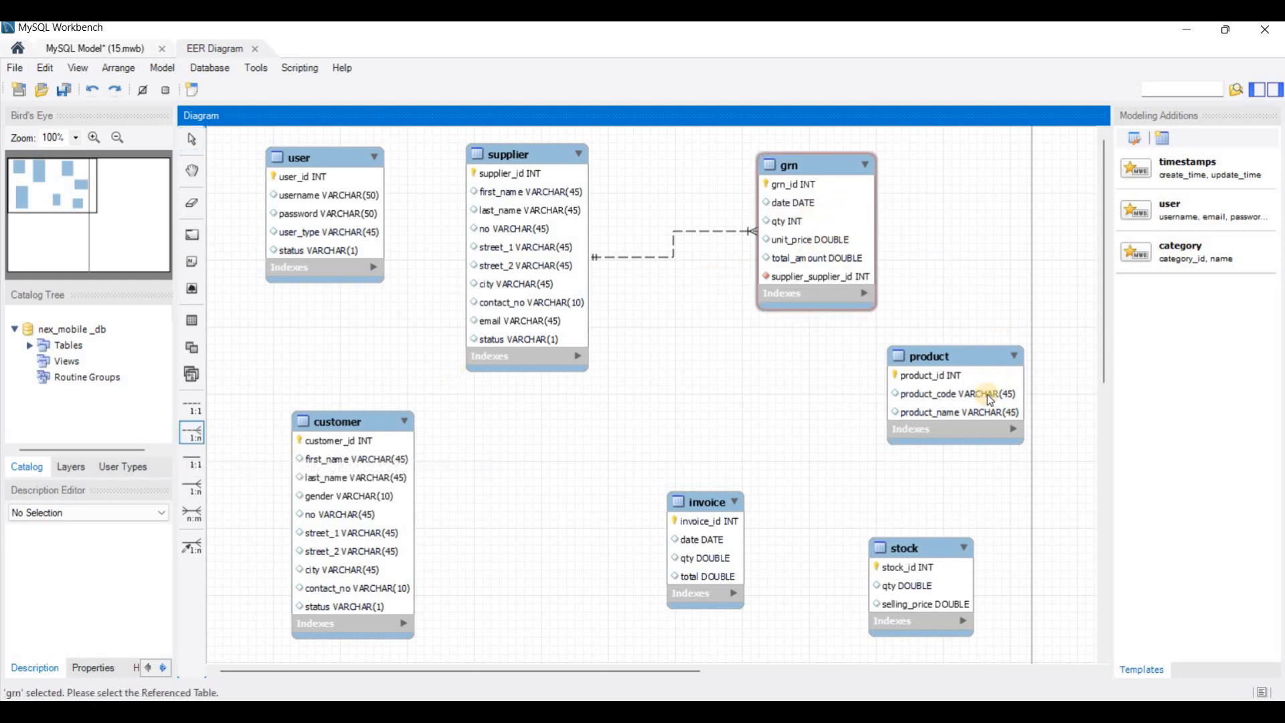
pyautogui.click(968, 399)
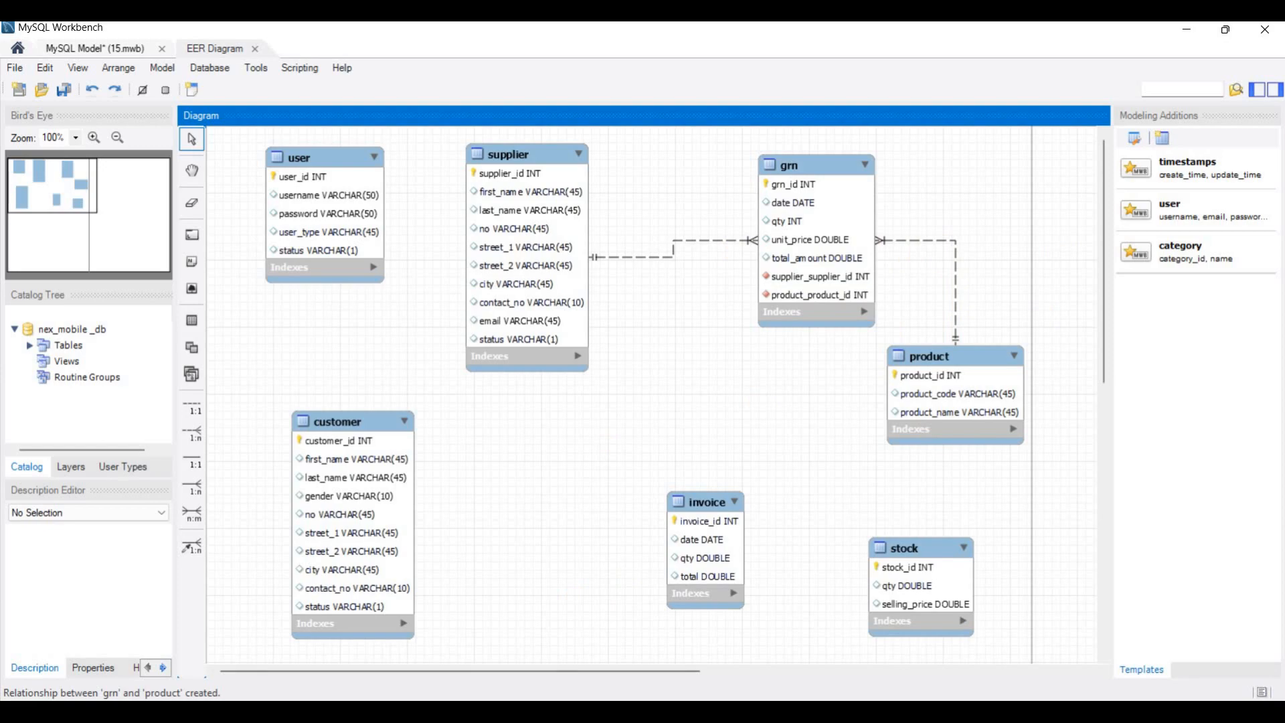
# Step: After checking question 03, add a 1:n non-identifying relationship from stock, as the foreign-key table, to product and move stock closer to product
pyautogui.hotkey('alt', 'Tab')
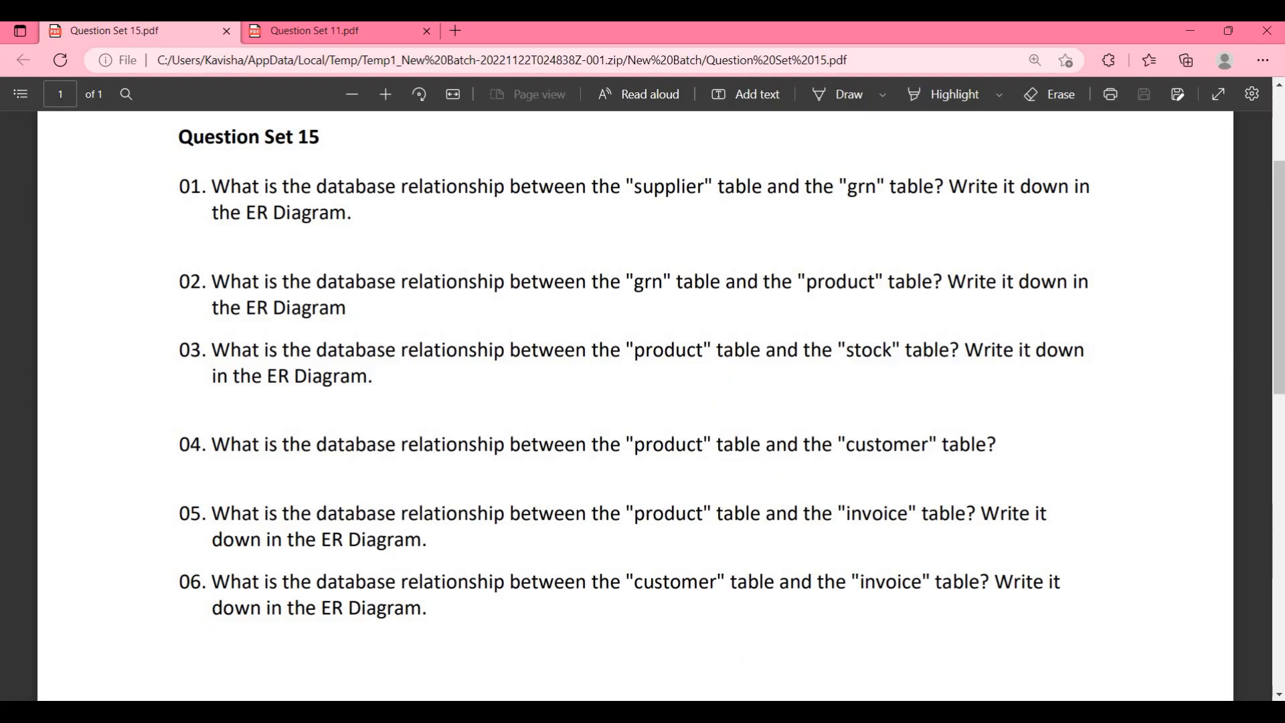
pyautogui.hotkey('alt', 'Tab')
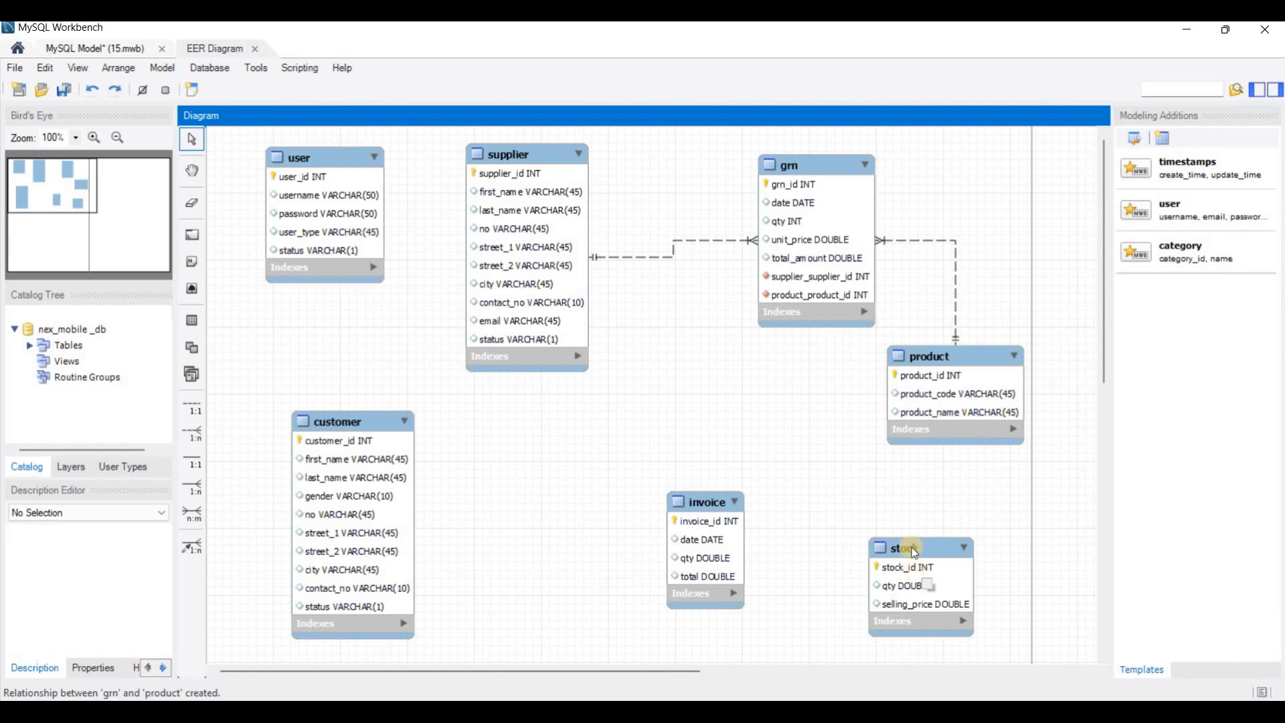
pyautogui.click(912, 383)
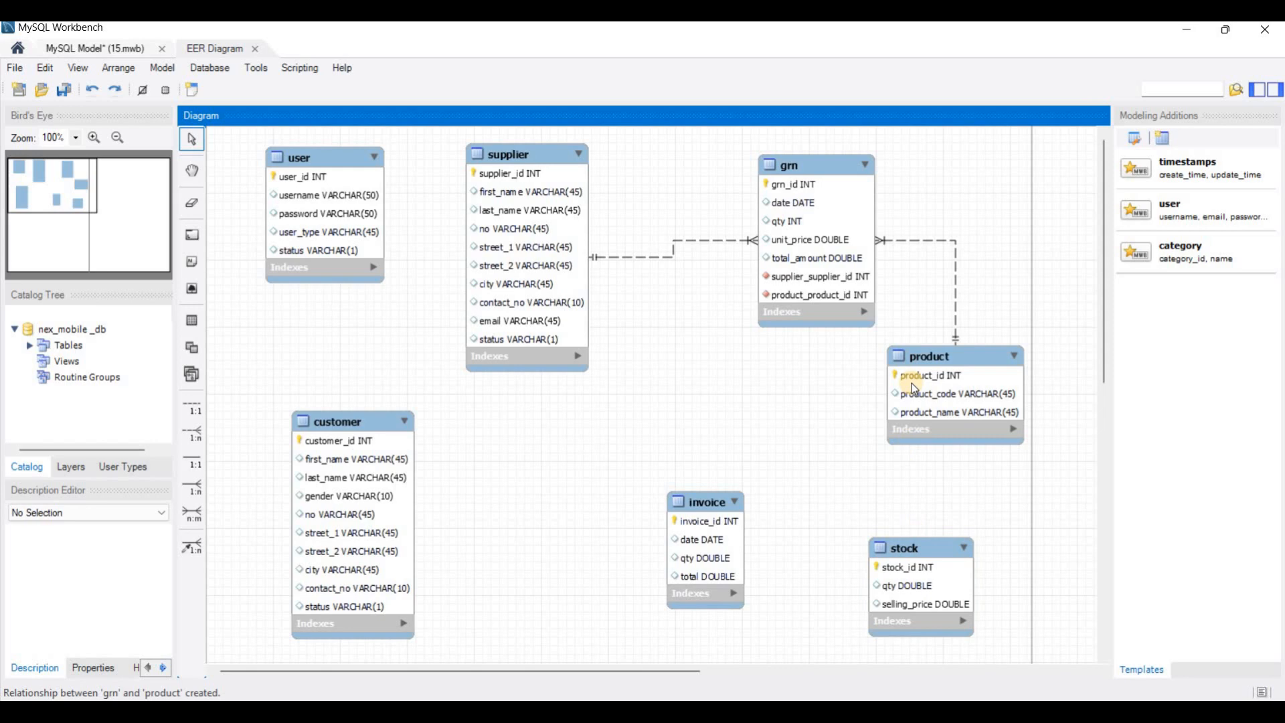
pyautogui.click(189, 436)
pyautogui.click(898, 567)
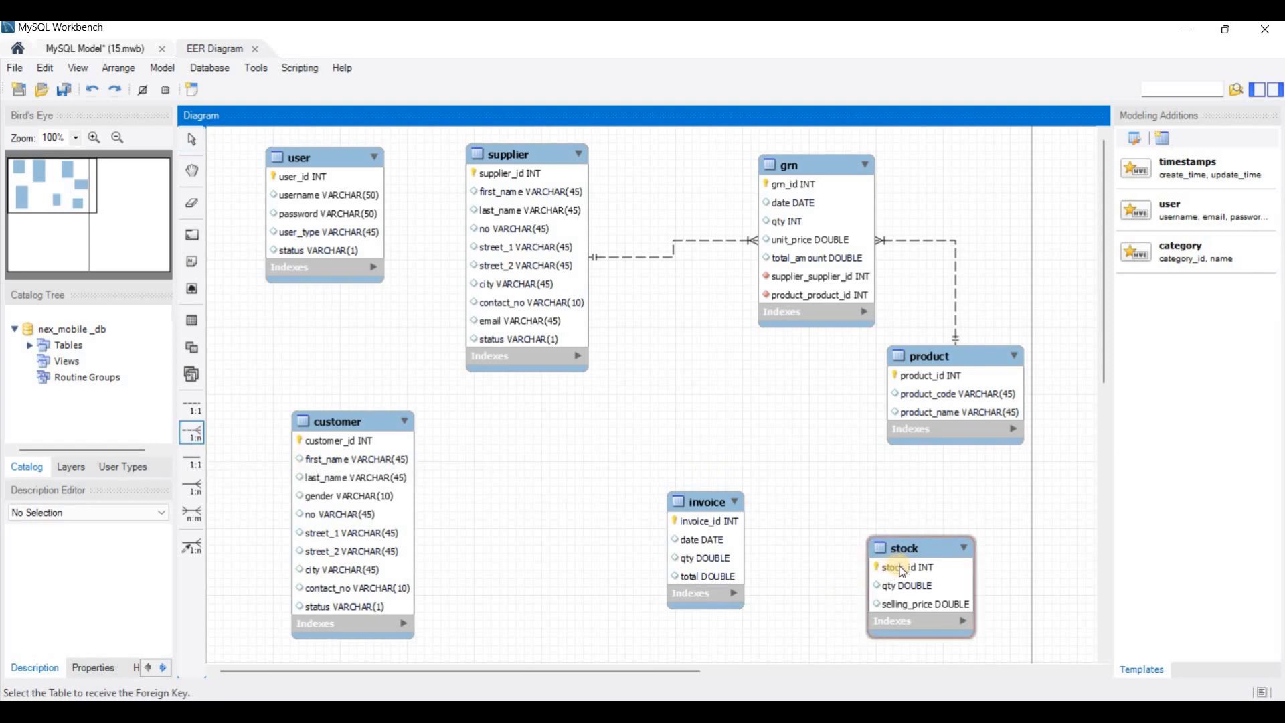
pyautogui.click(940, 431)
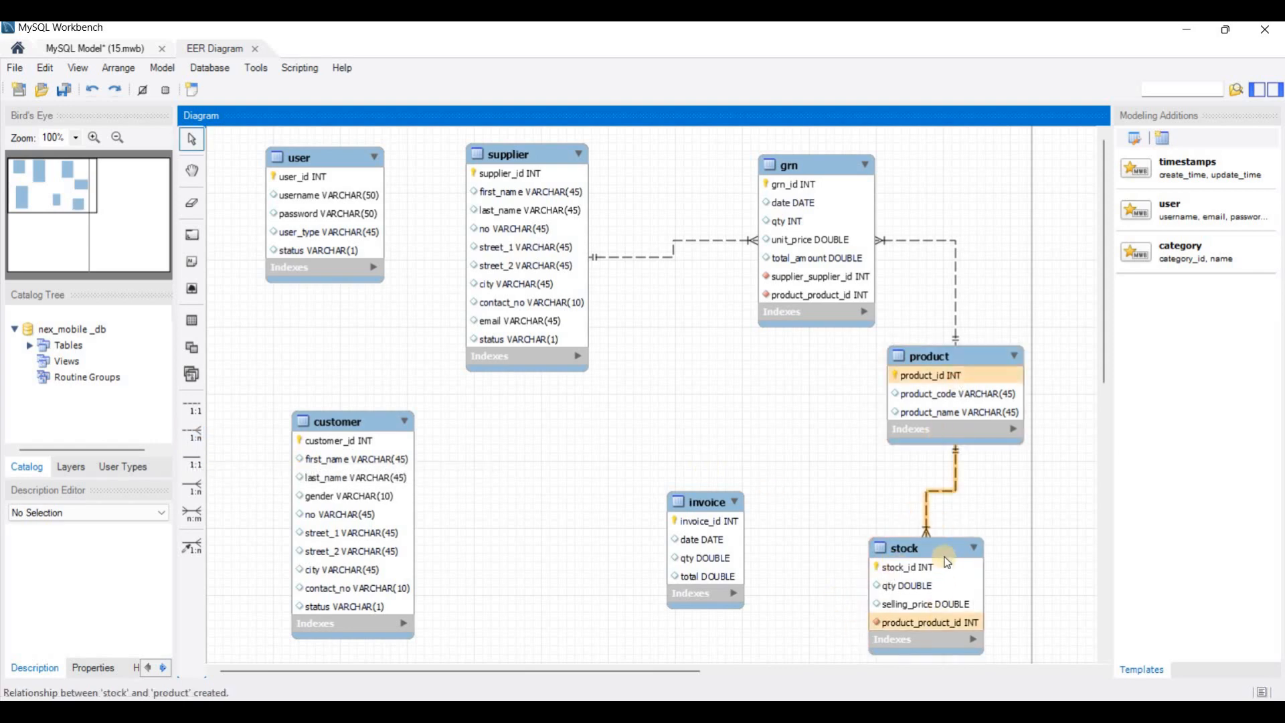
pyautogui.moveTo(945, 536); pyautogui.dragTo(946, 511)
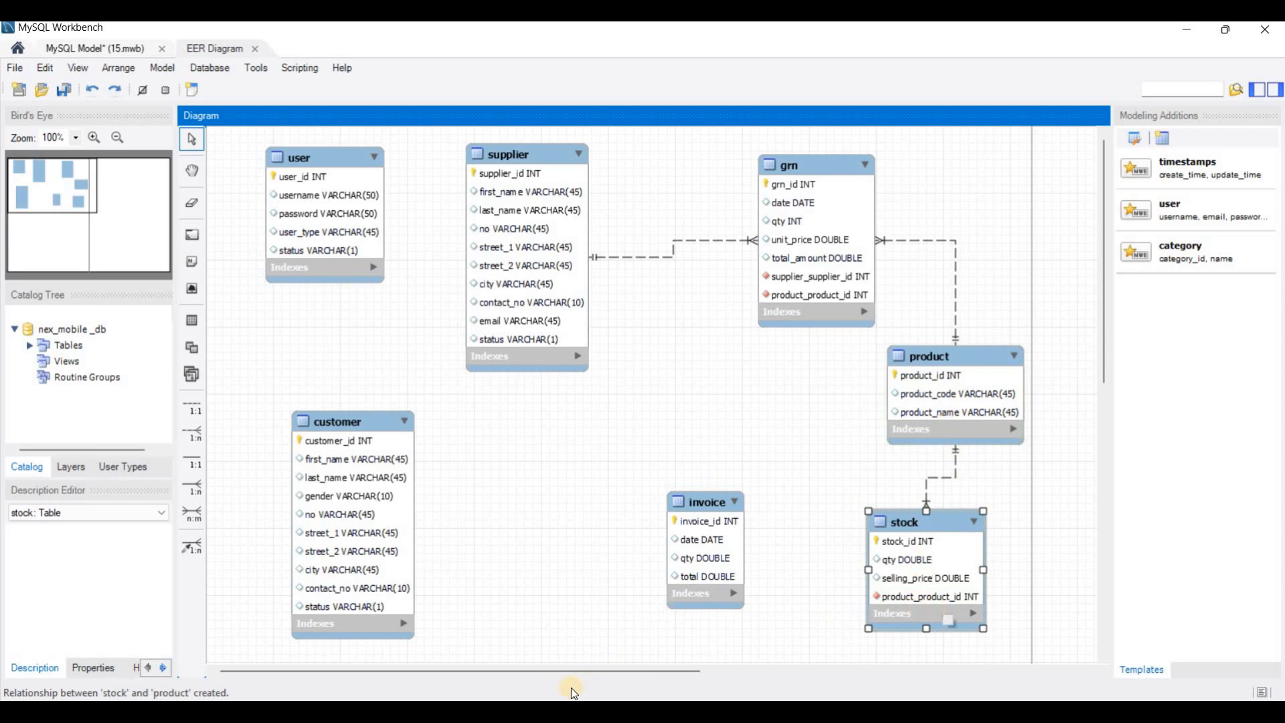
# Step: Check question 04 in the PDF, shift the customer table toward product, and join customer and product with an n:m identifying relationship
pyautogui.click(569, 710)
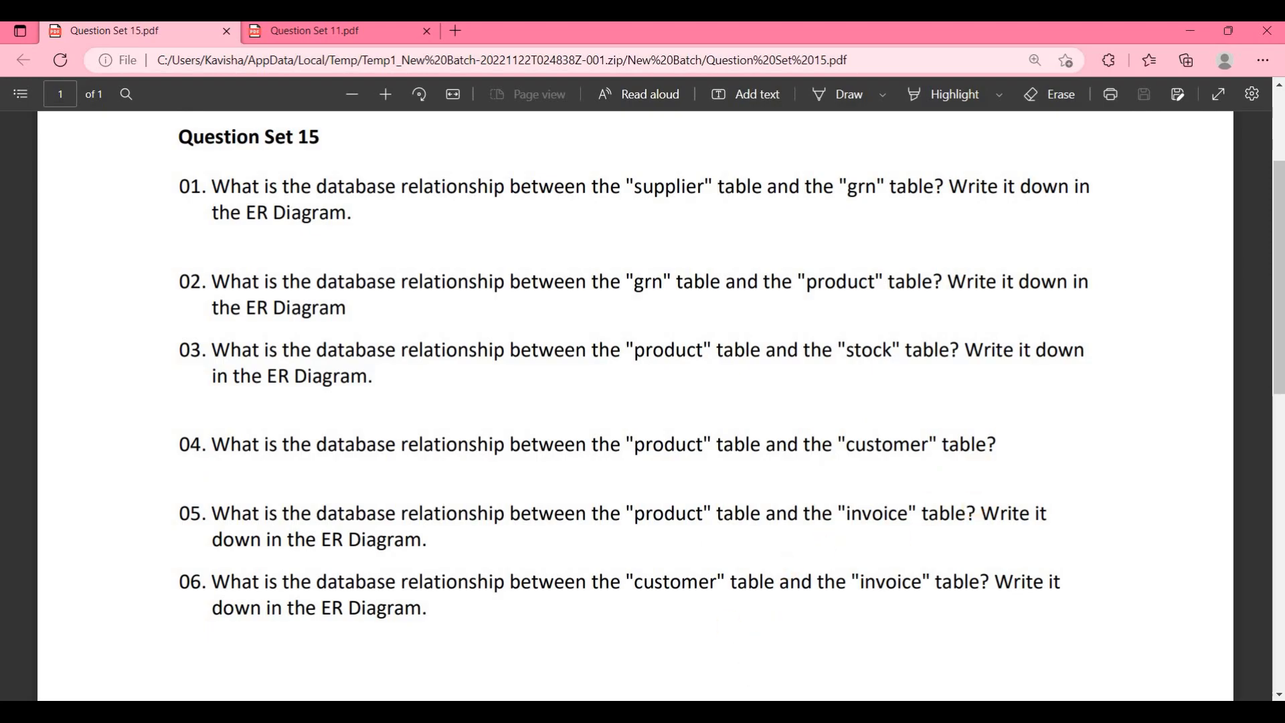
pyautogui.hotkey('alt', 'Tab')
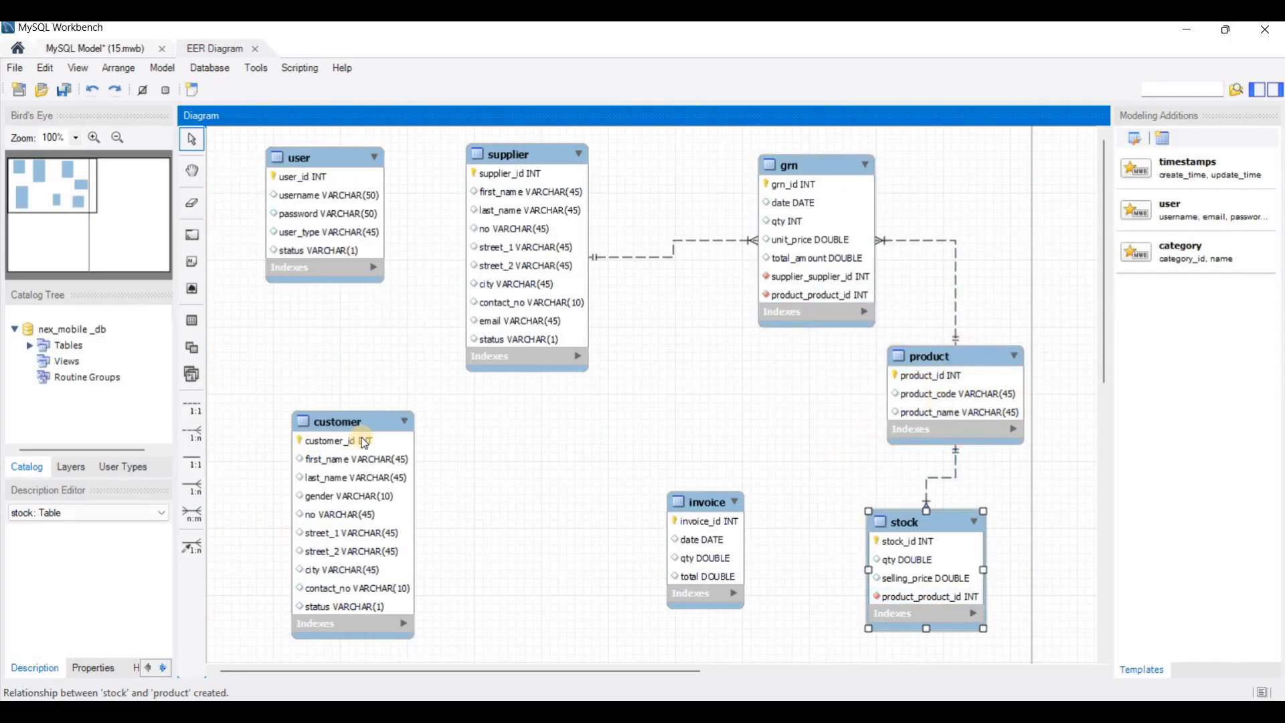
pyautogui.moveTo(380, 419); pyautogui.dragTo(462, 412)
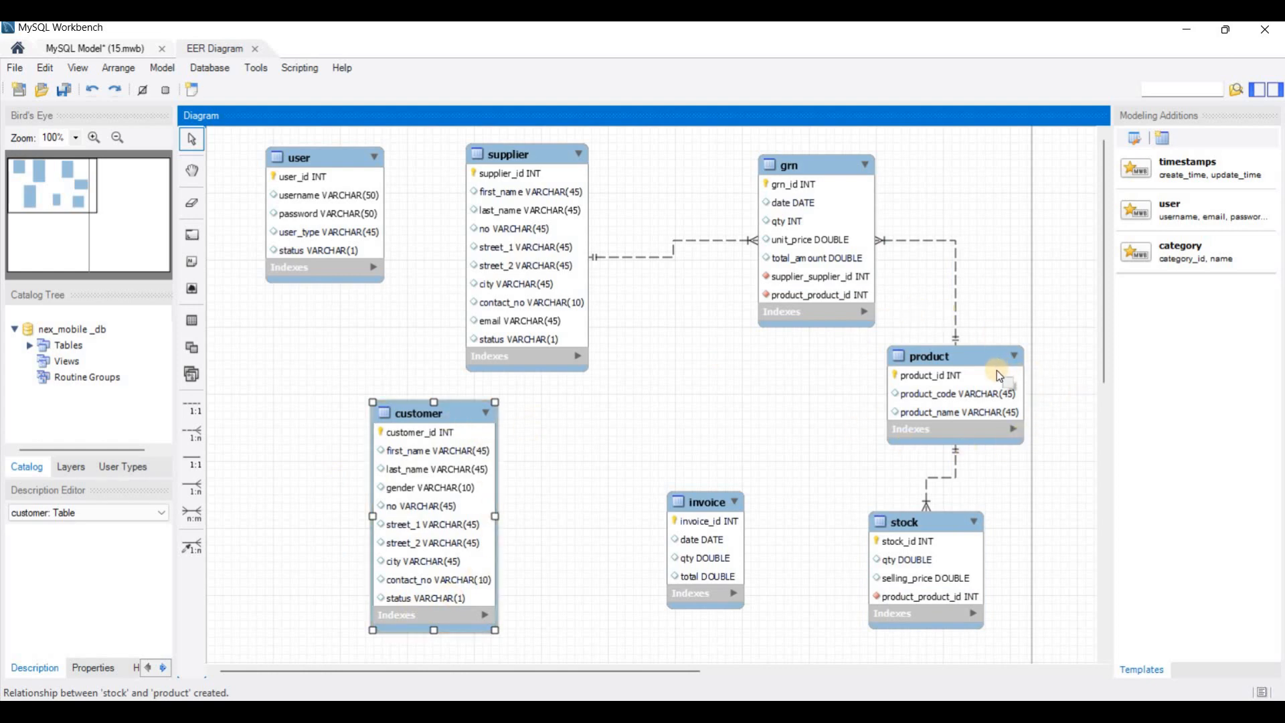
pyautogui.click(203, 512)
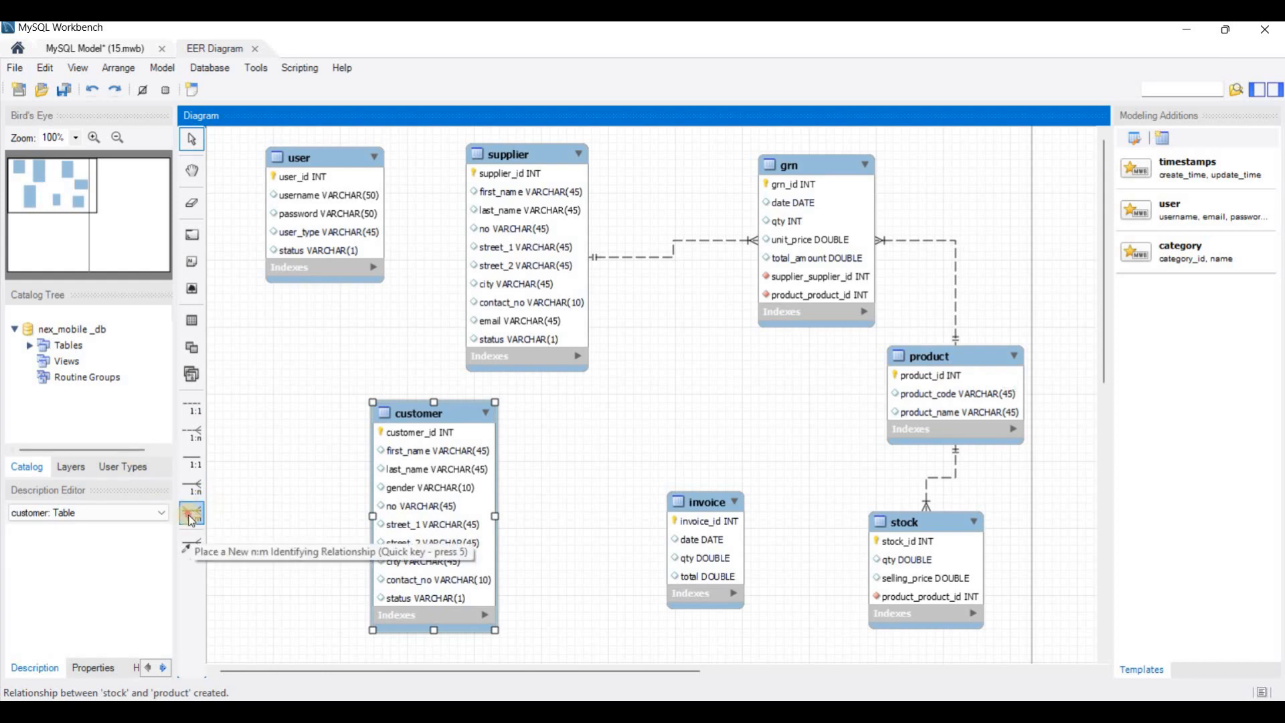
pyautogui.click(192, 521)
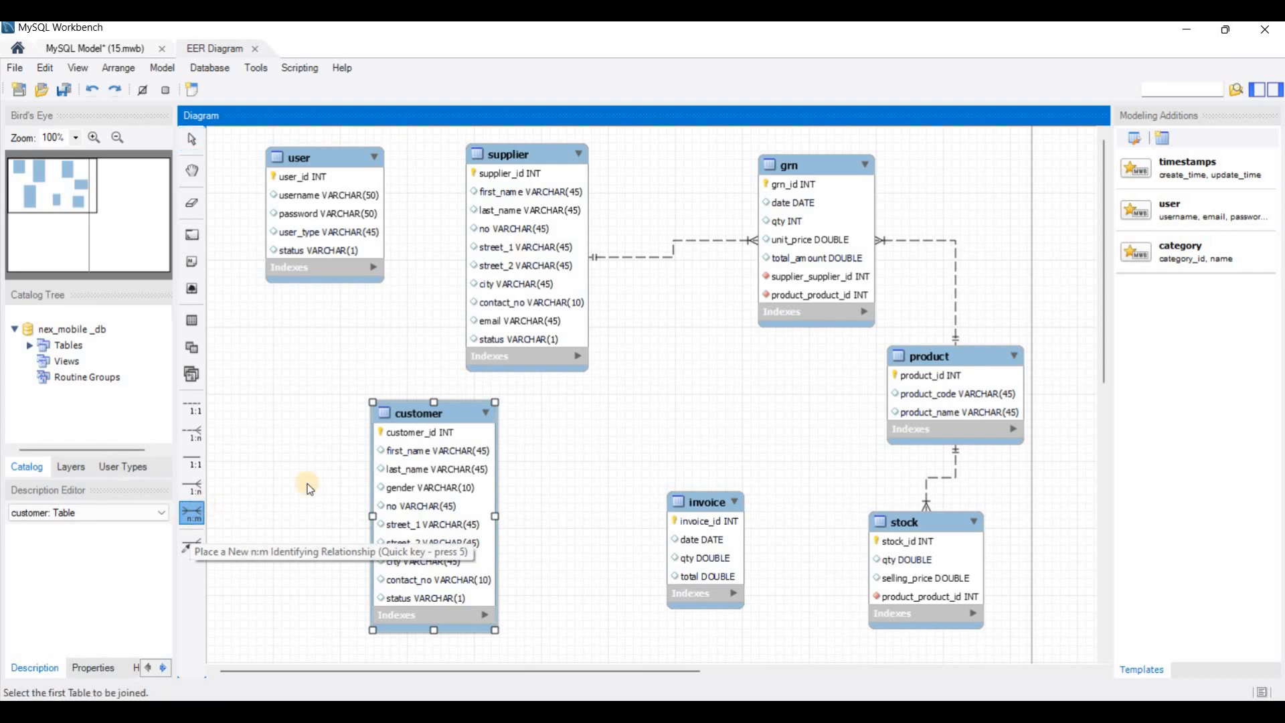
pyautogui.click(416, 508)
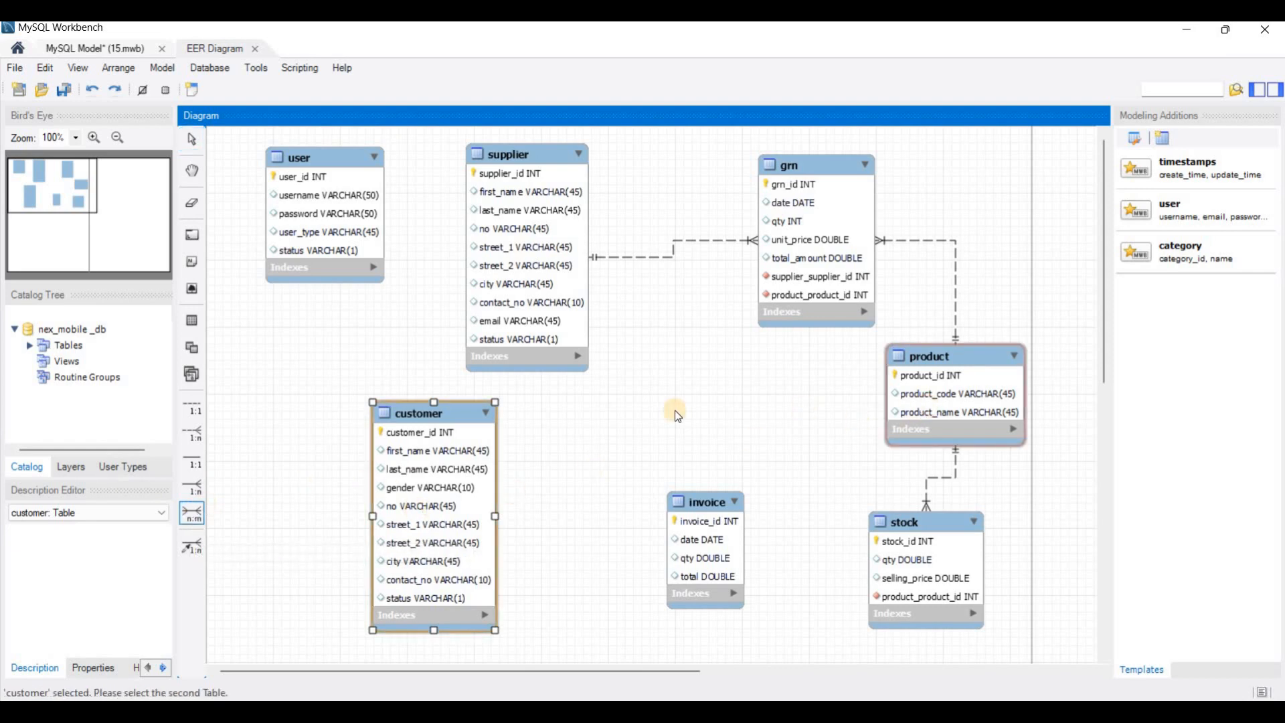
# Step: Rearrange the diagram: move invoice beside stock, place customer_has_product between customer and invoice, and shift customer farther from it
pyautogui.moveTo(700, 499); pyautogui.dragTo(790, 495)
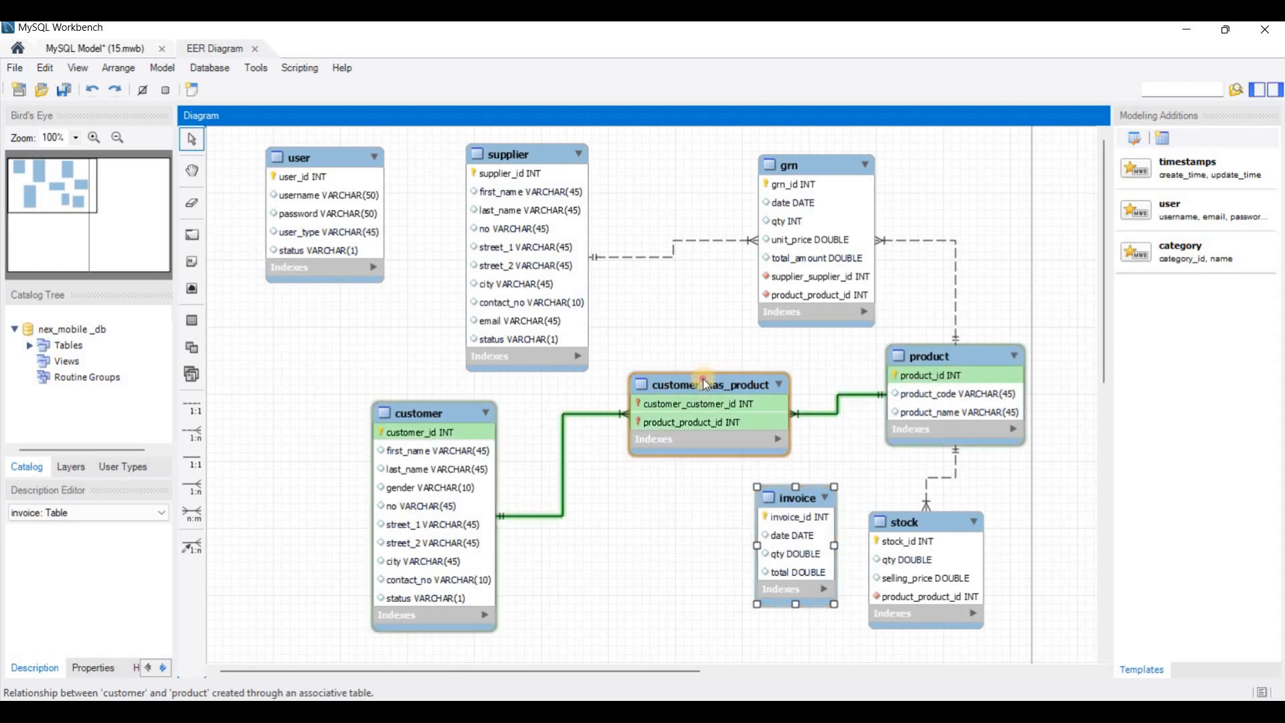
pyautogui.moveTo(703, 379); pyautogui.dragTo(619, 536)
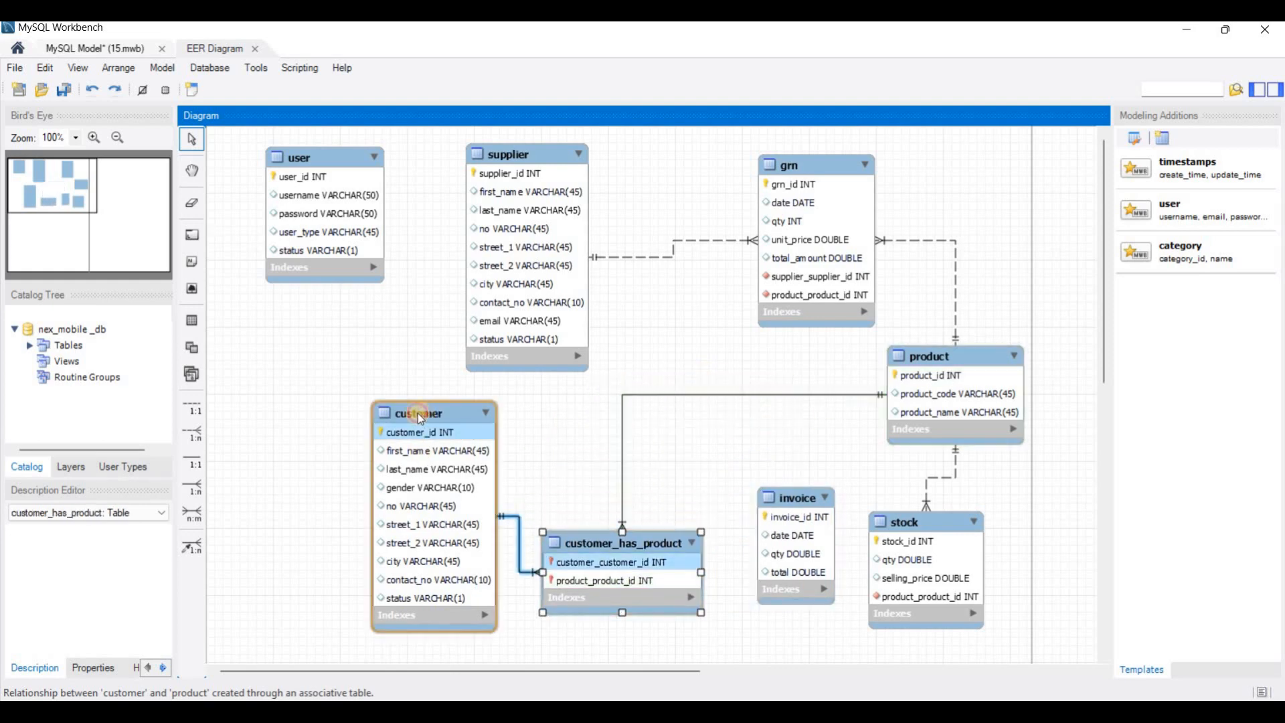
pyautogui.moveTo(420, 417); pyautogui.dragTo(314, 407)
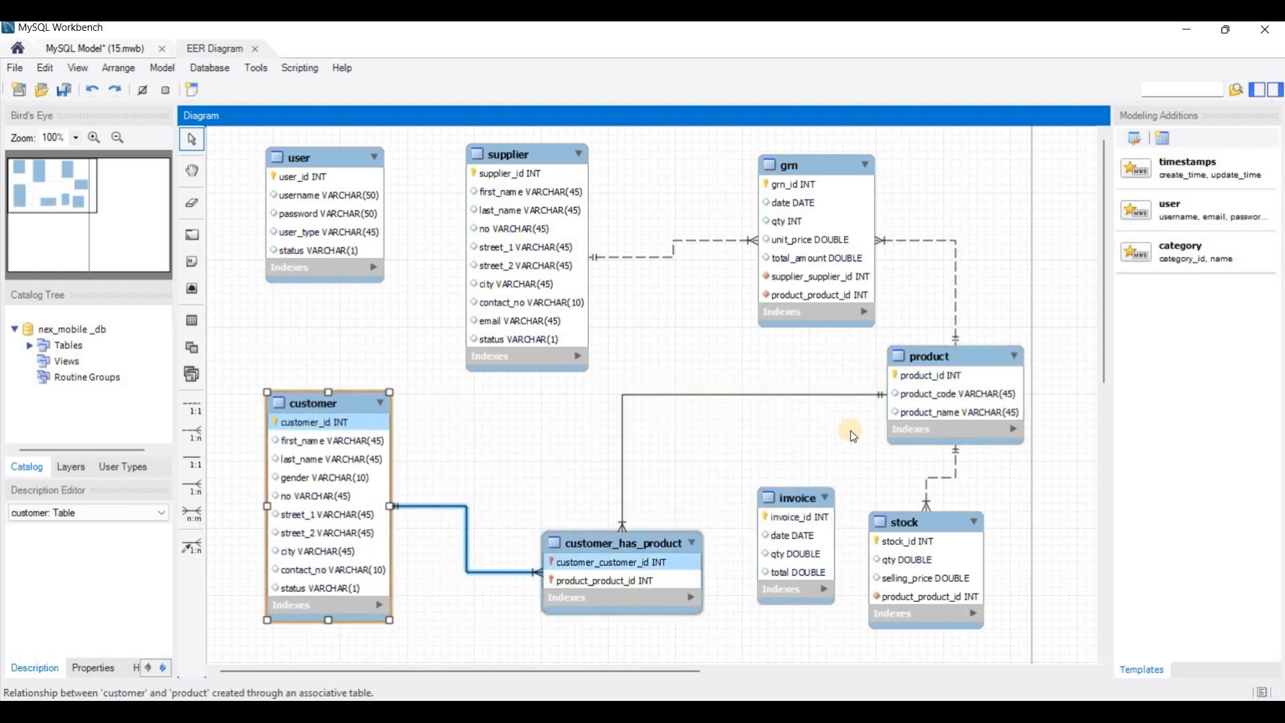
# Step: Make the relationship between customer and customer_has_product non-identifying in its foreign key settings and close the relationship editor
pyautogui.doubleClick(465, 509)
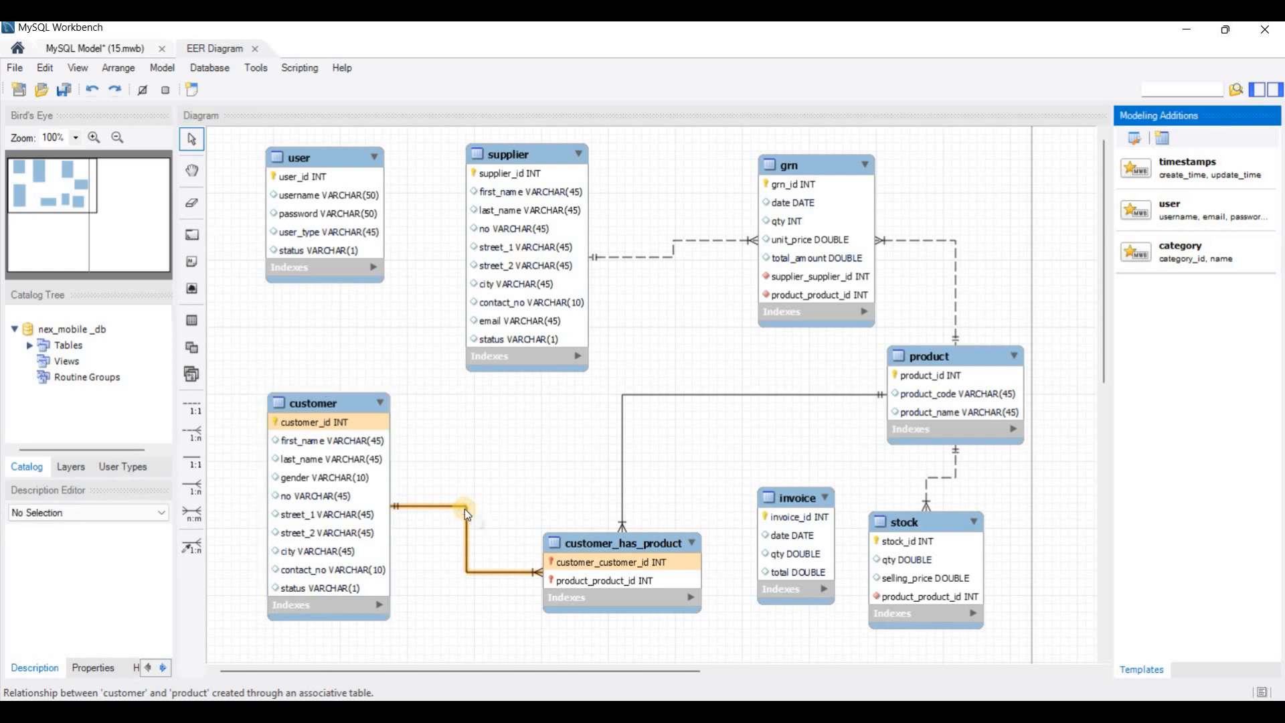
pyautogui.rightClick(465, 509)
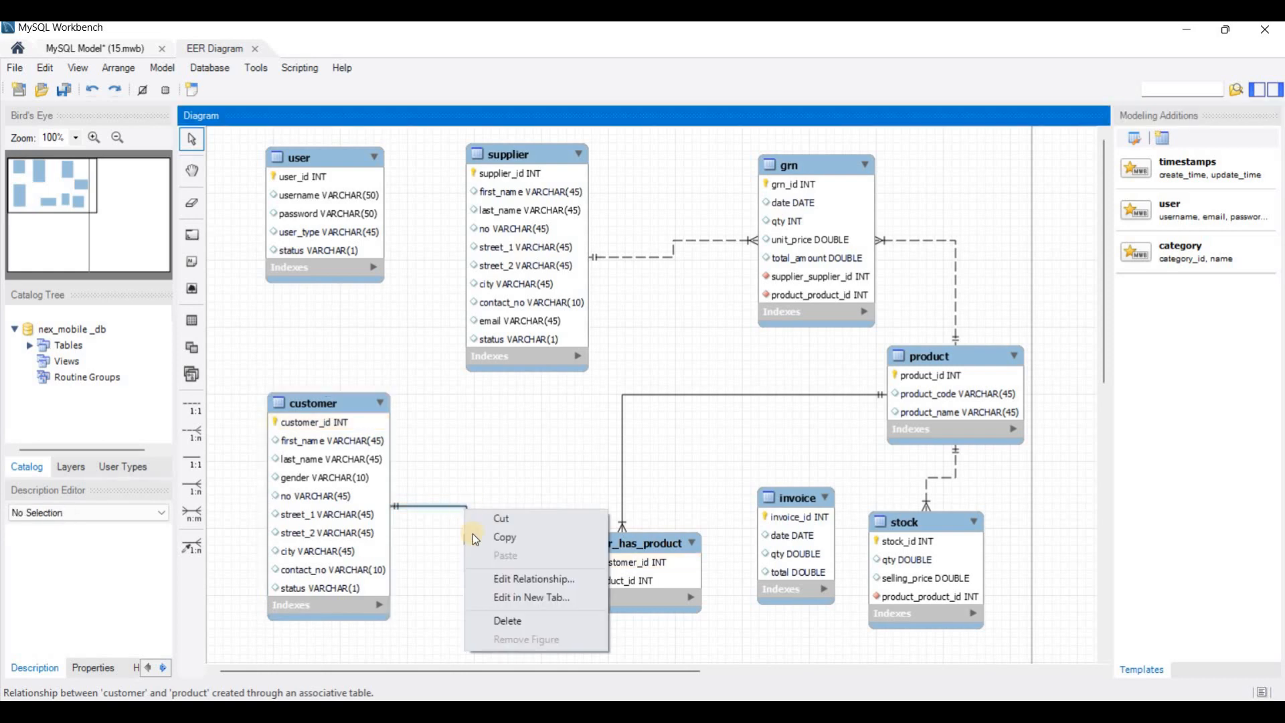
pyautogui.click(488, 580)
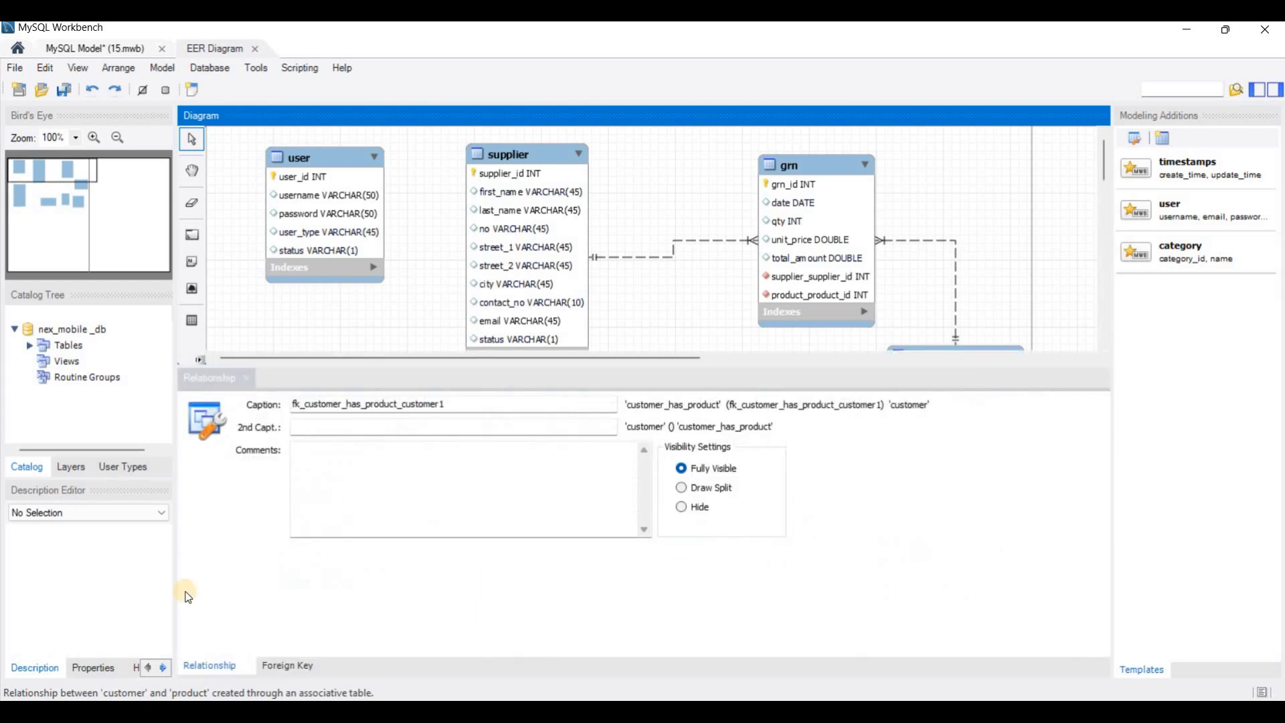
pyautogui.click(286, 670)
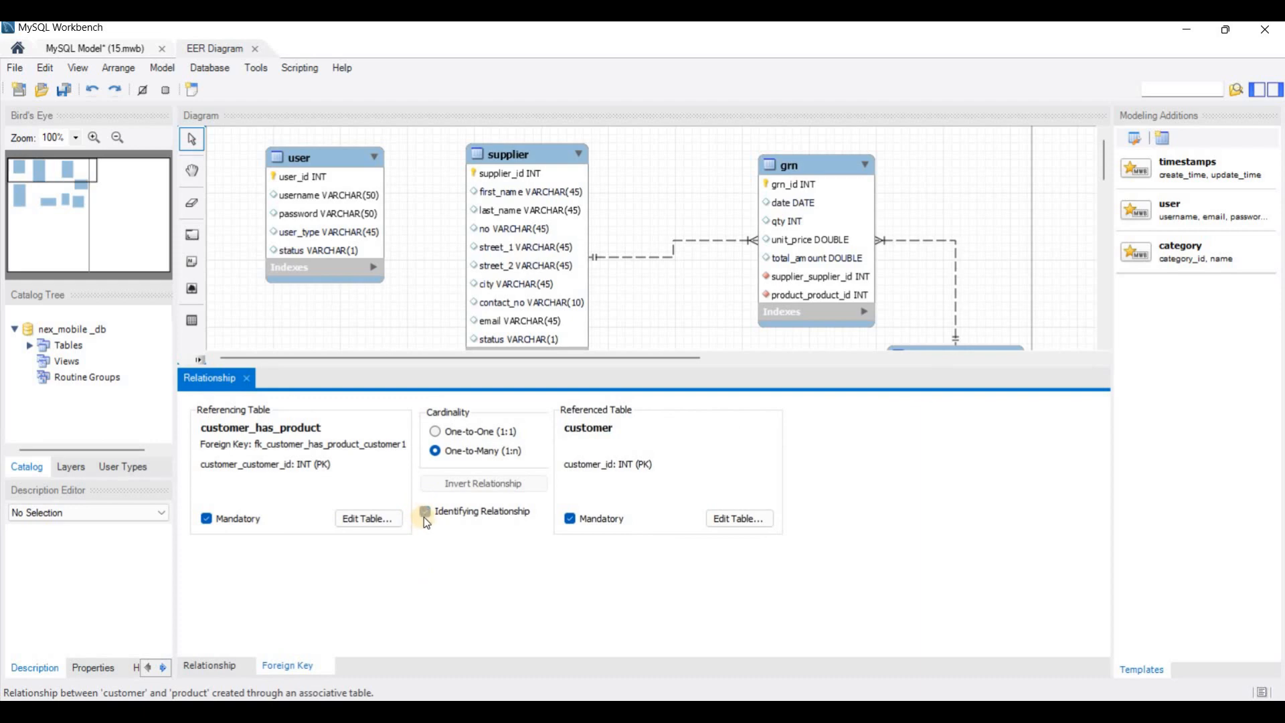
pyautogui.click(424, 511)
pyautogui.click(247, 378)
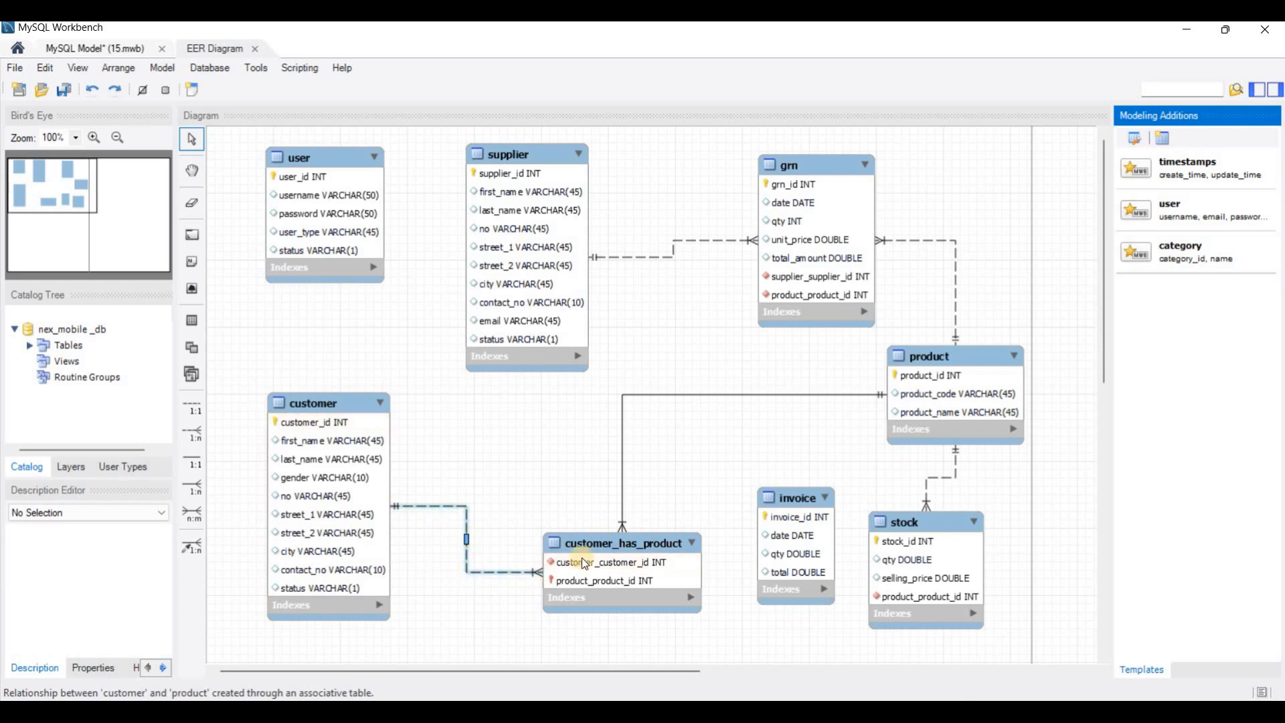
# Step: Make the relationship between customer_has_product and product non-identifying, close the relationship editor, and shift customer_has_product slightly toward customer
pyautogui.rightClick(623, 488)
pyautogui.click(666, 557)
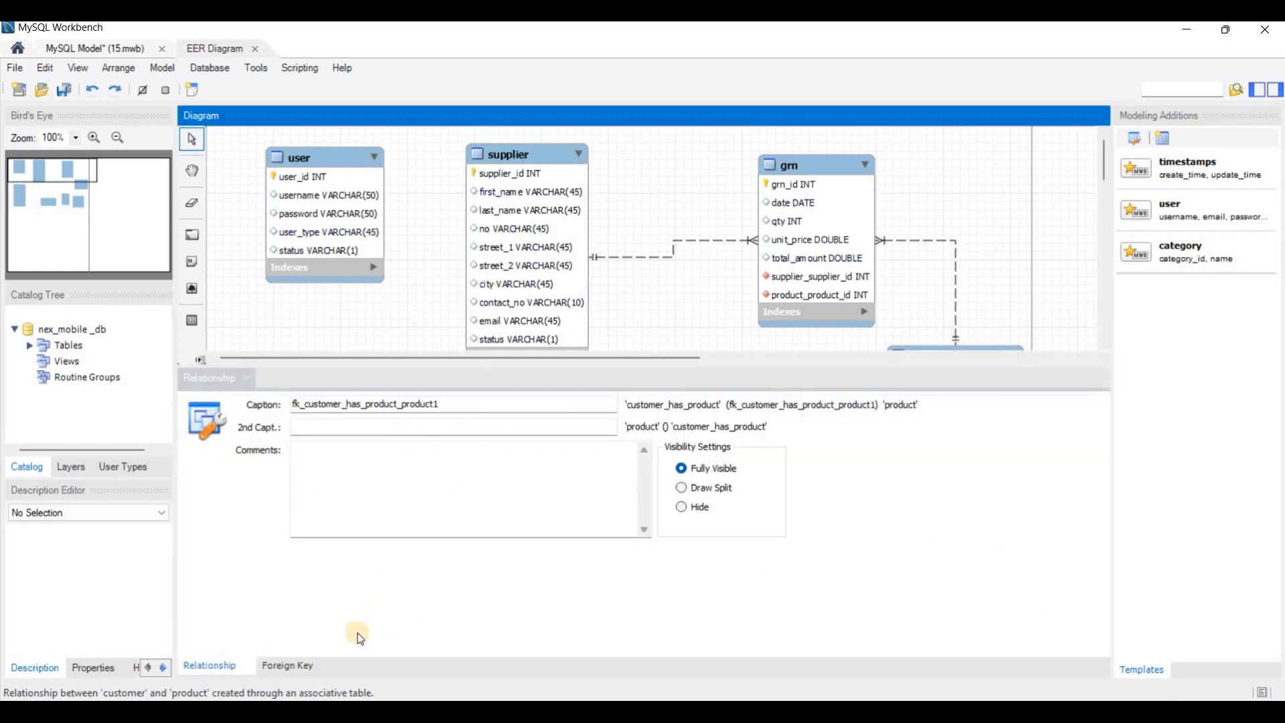
pyautogui.click(294, 665)
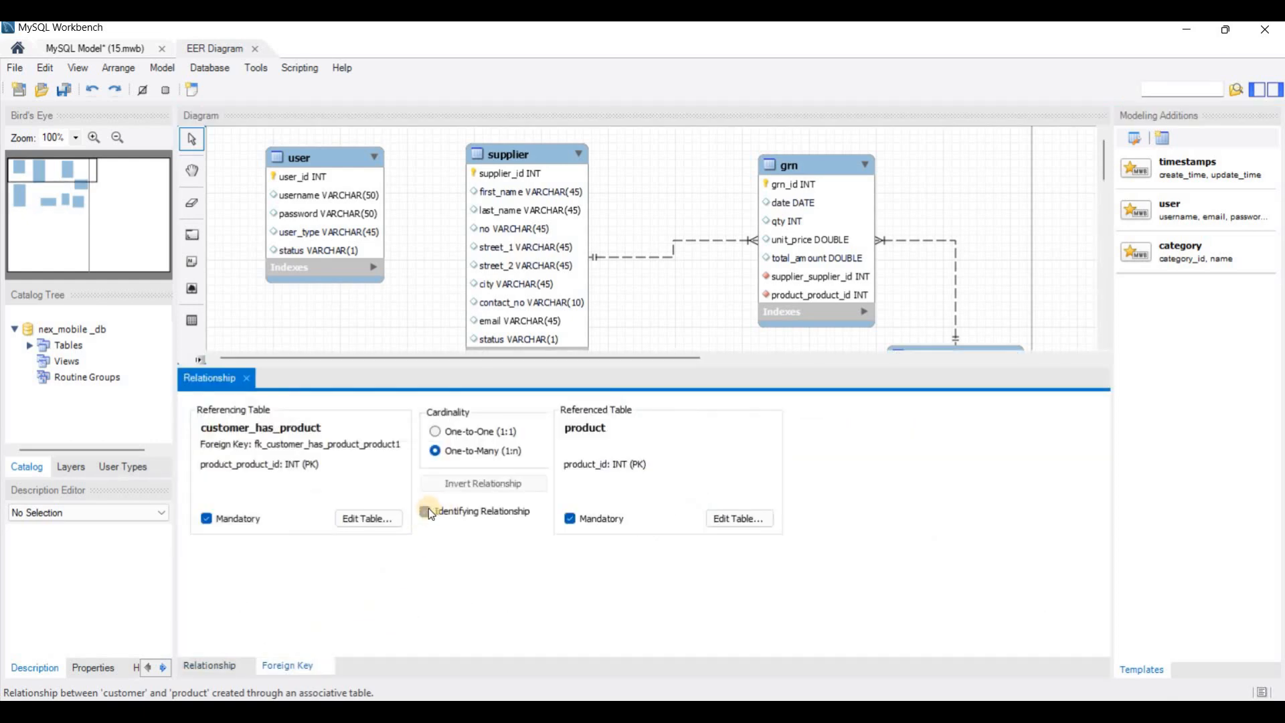
pyautogui.click(425, 512)
pyautogui.click(249, 383)
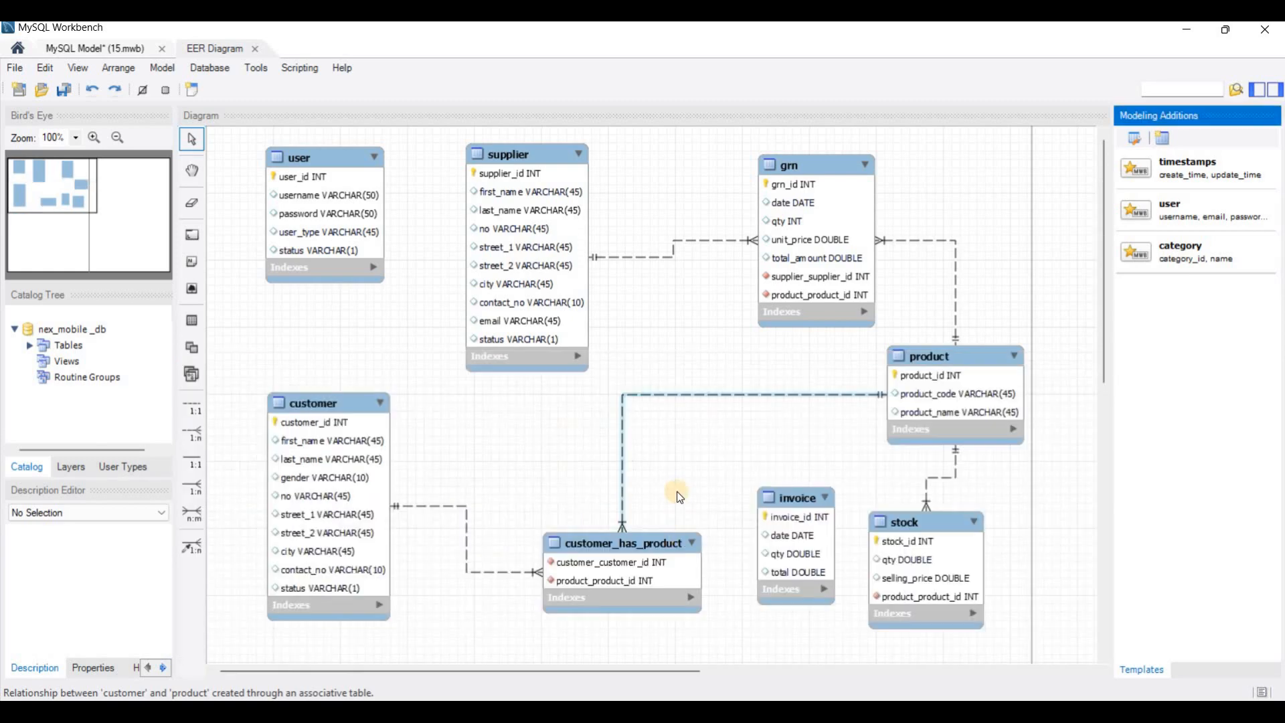
pyautogui.moveTo(677, 538); pyautogui.dragTo(660, 540)
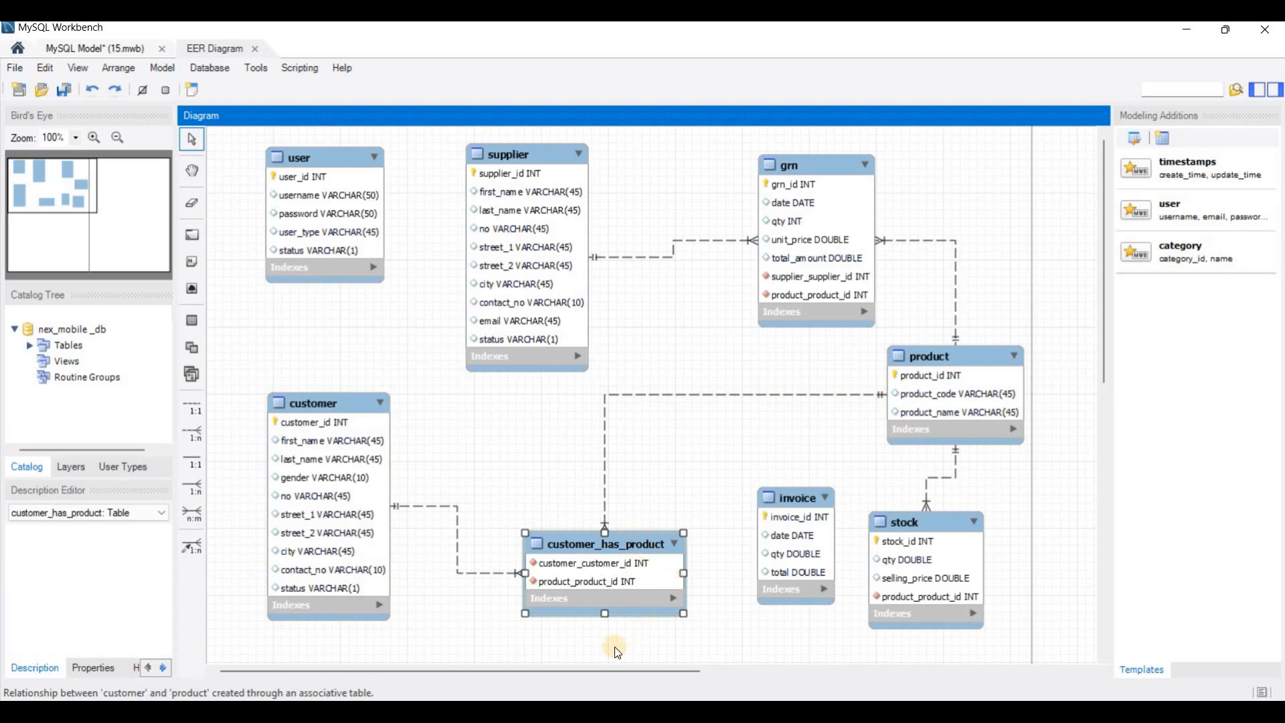
# Step: After checking questions 05 and 06 in the PDF, delete the separate invoice table and enlarge customer_has_product to show all its columns
pyautogui.click(555, 712)
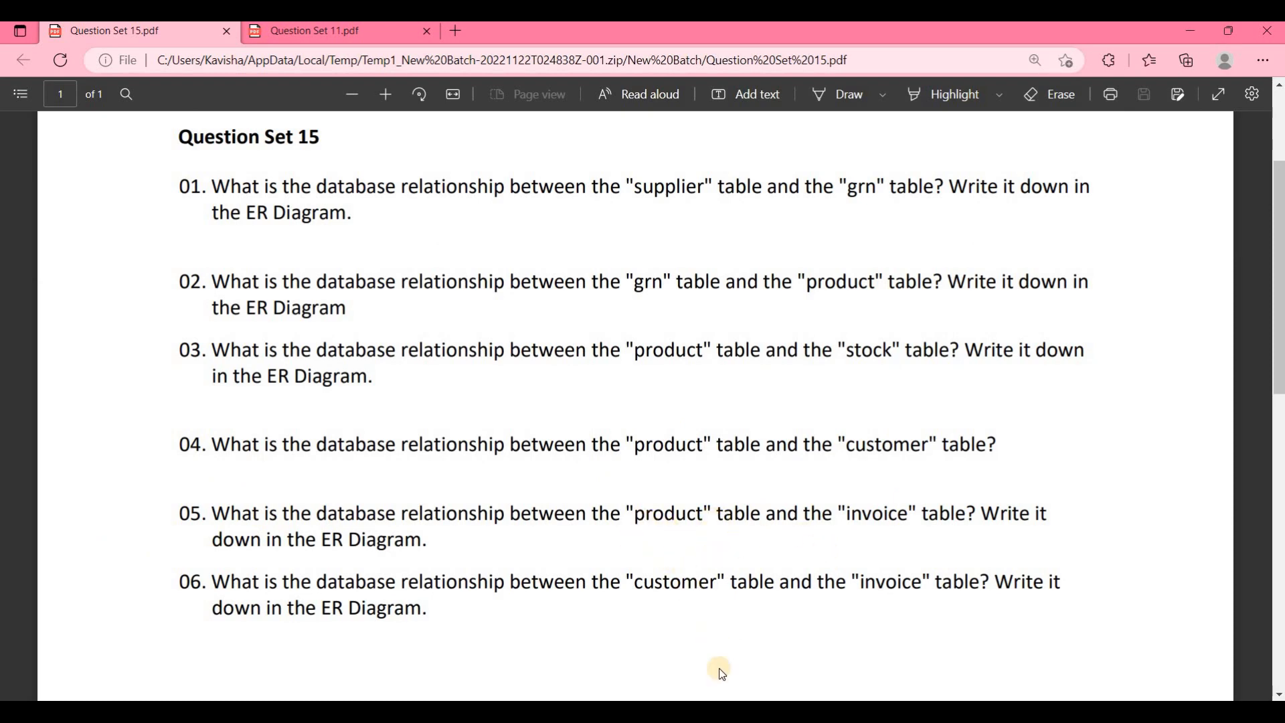
pyautogui.hotkey('alt', 'Tab')
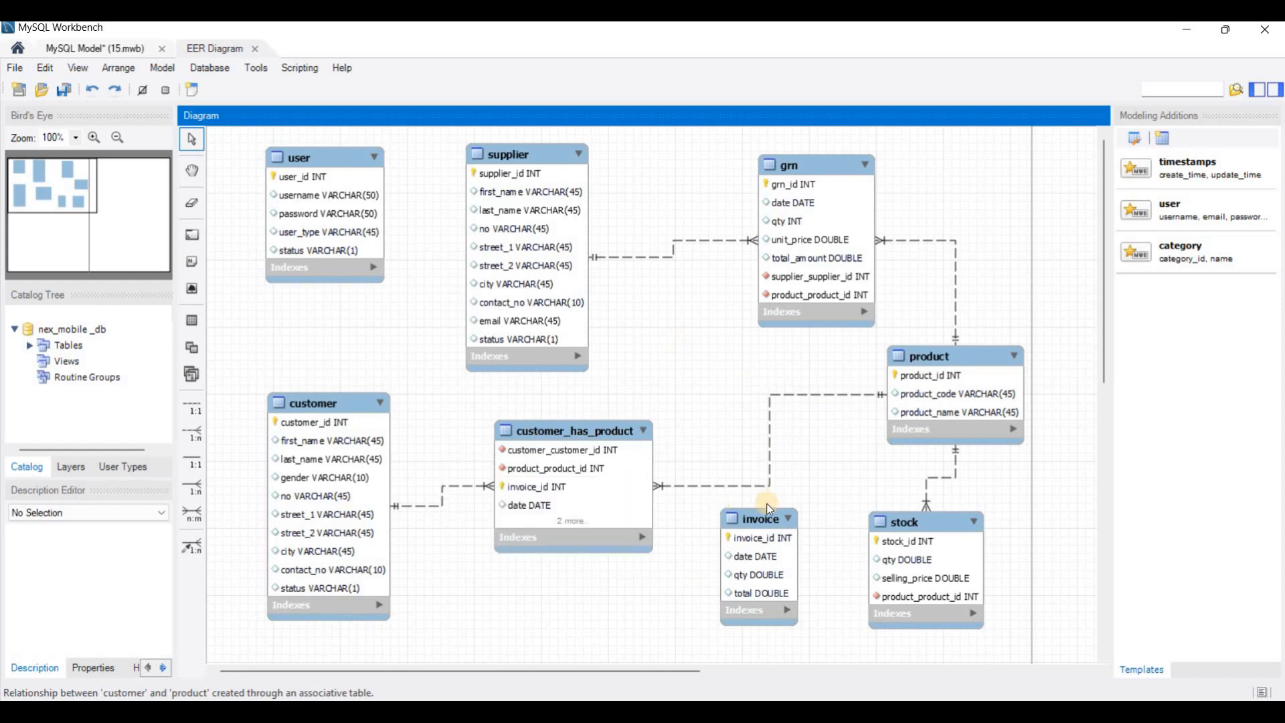
pyautogui.rightClick(764, 521)
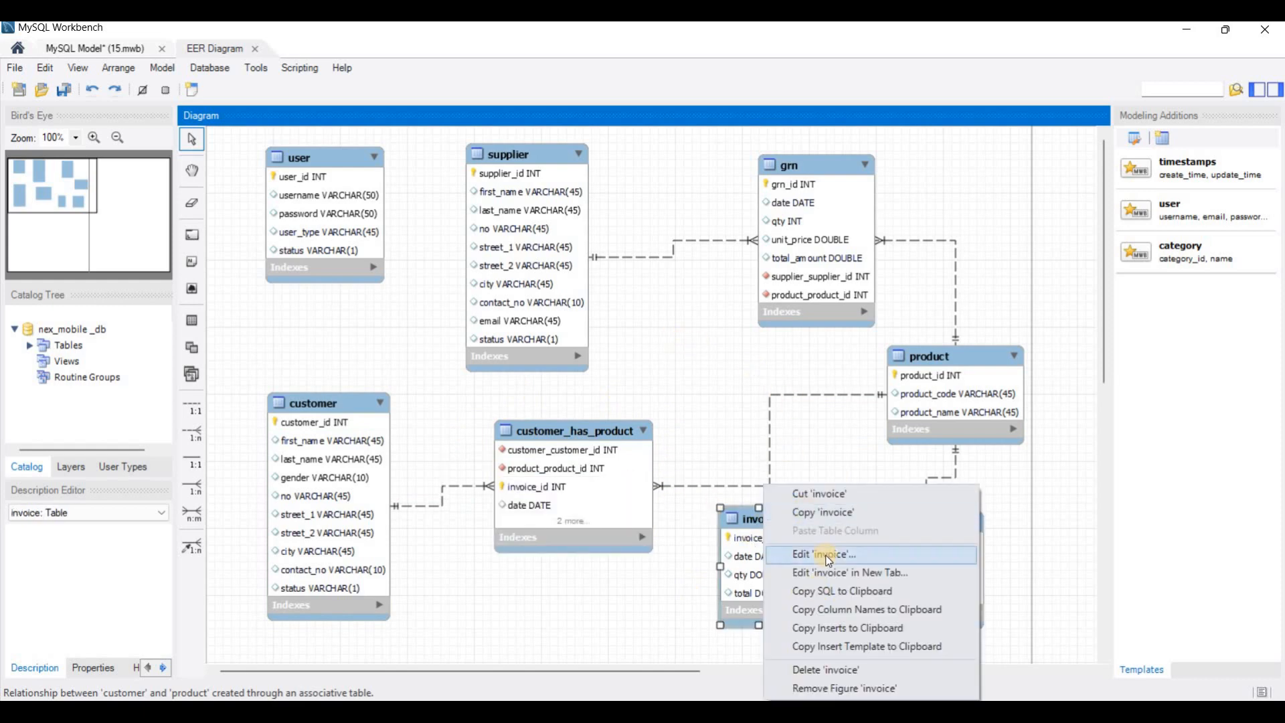
pyautogui.click(830, 670)
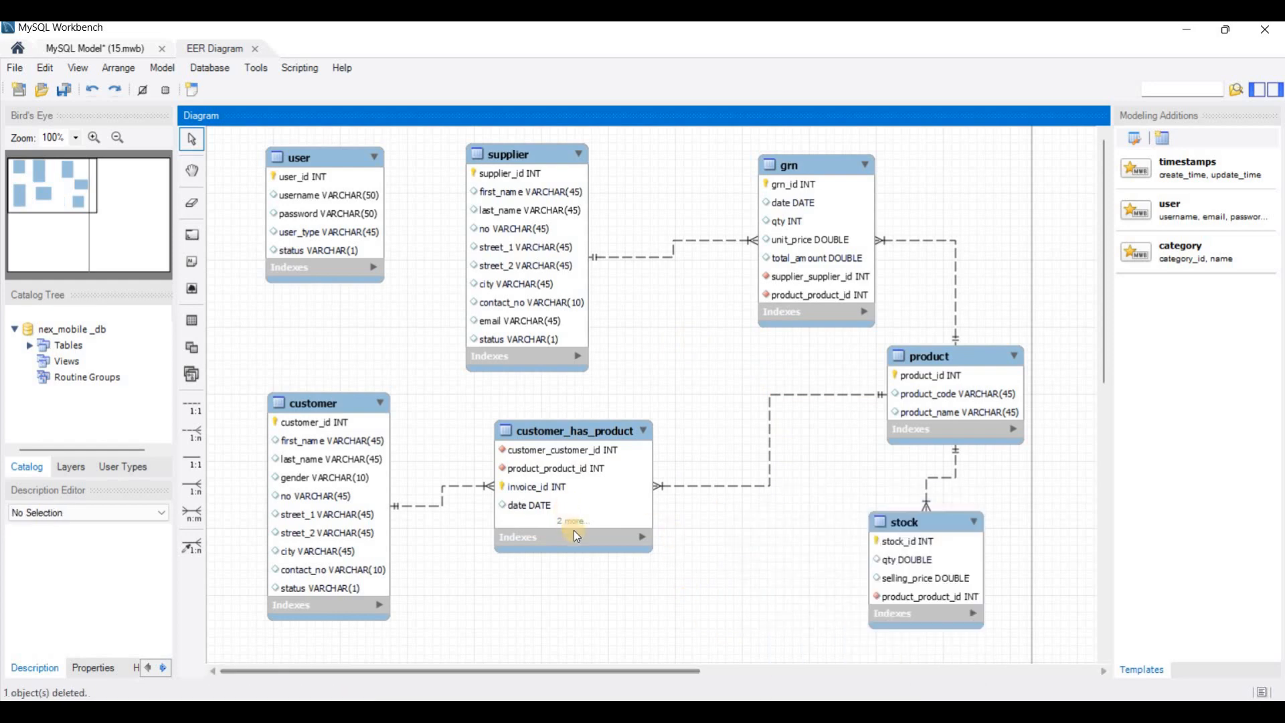
pyautogui.click(551, 450)
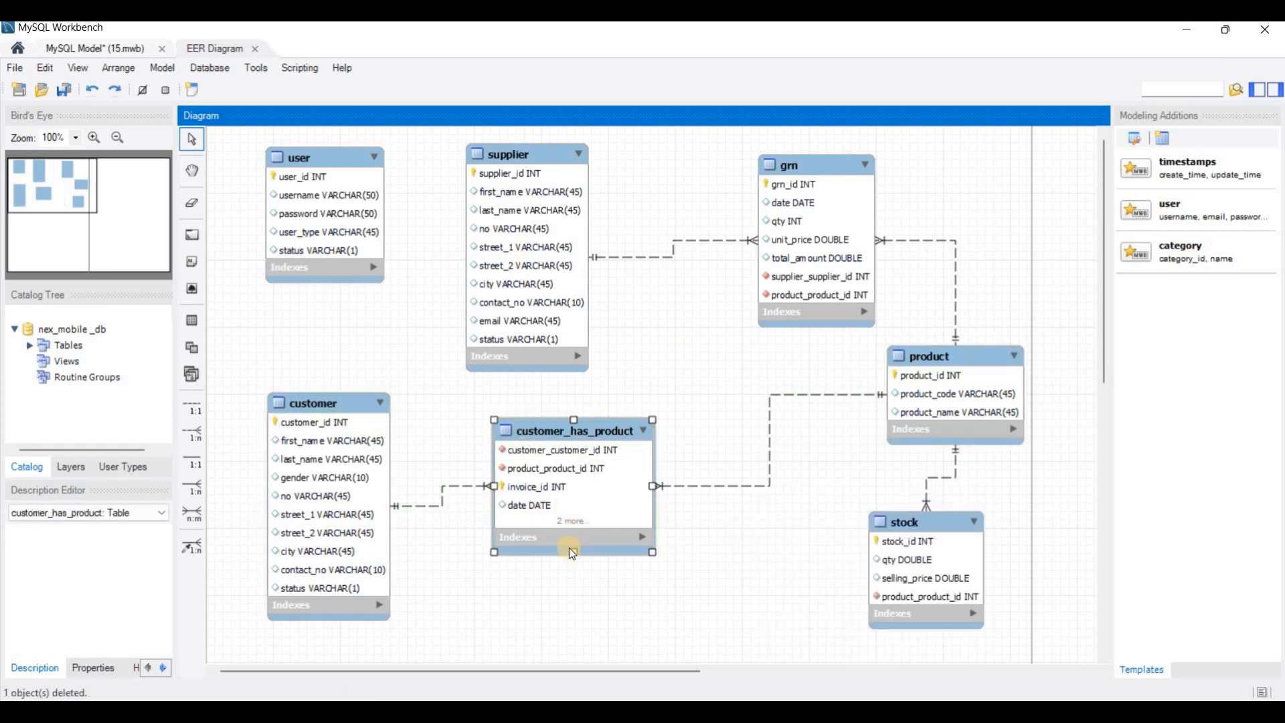
pyautogui.moveTo(573, 583); pyautogui.dragTo(573, 594)
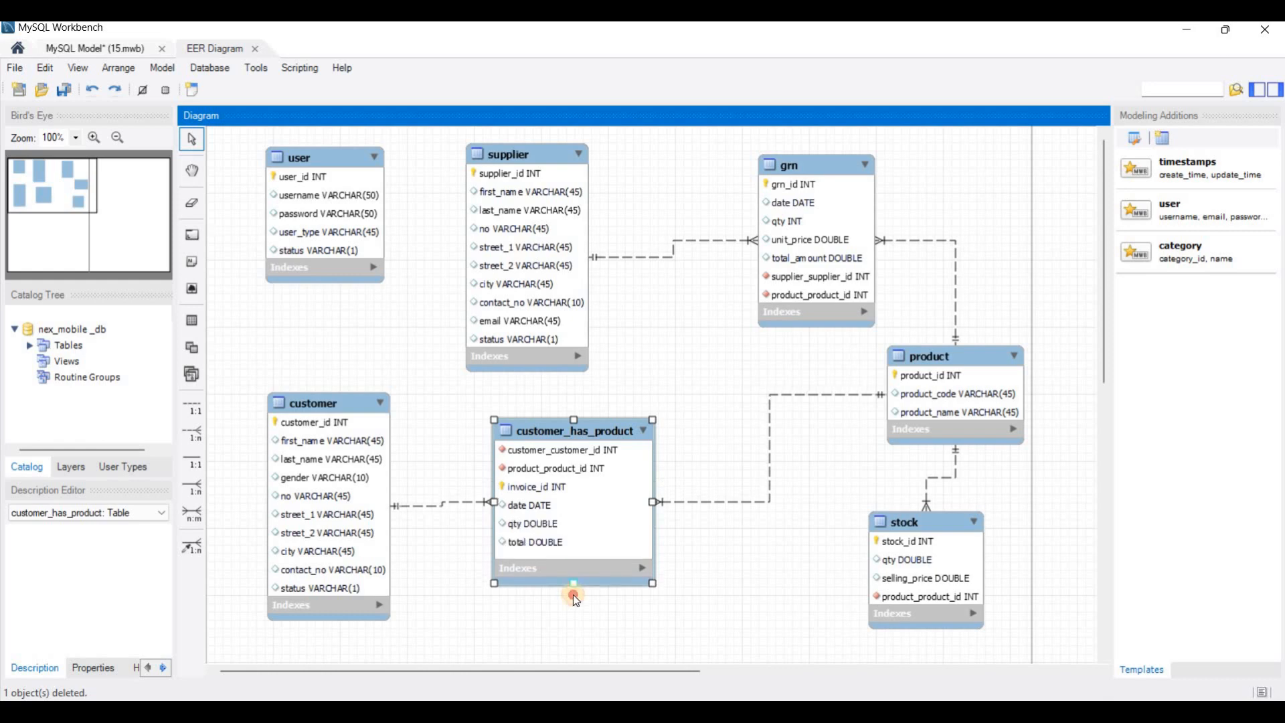
# Step: Rename the customer_has_product table to invoice, close its table editor, and shift it slightly toward product
pyautogui.doubleClick(569, 431)
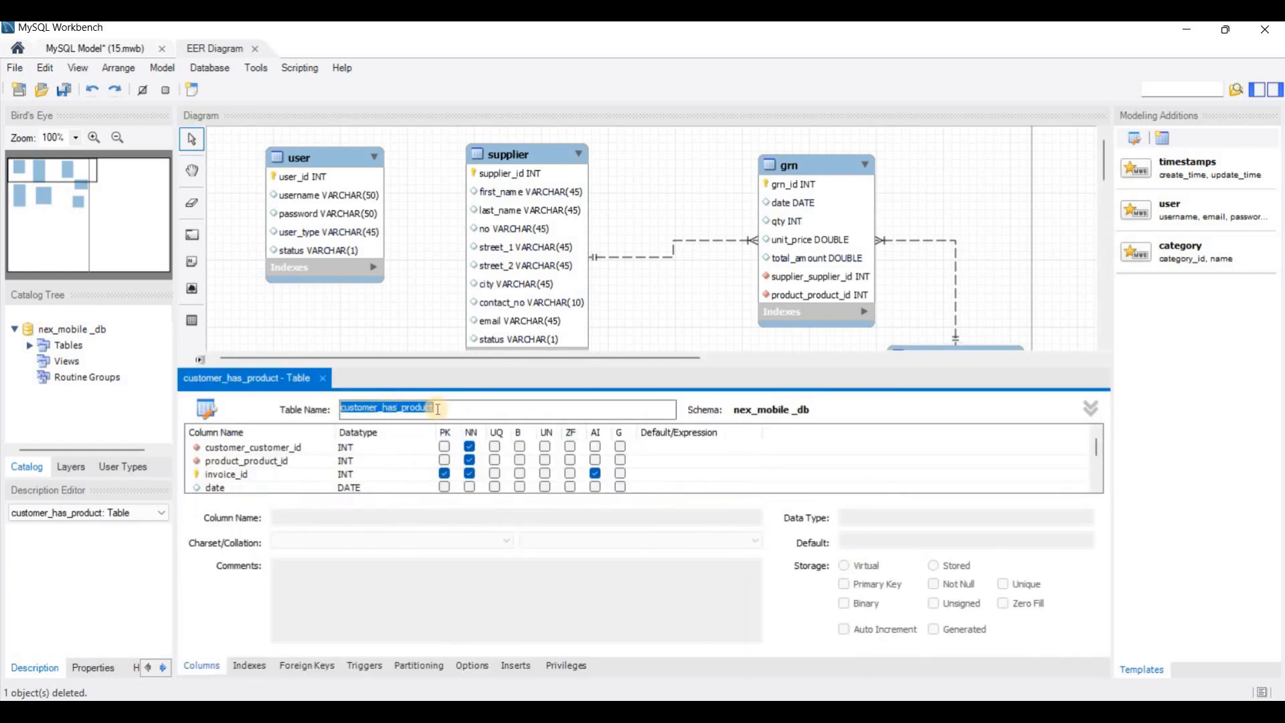
pyautogui.moveTo(435, 407); pyautogui.dragTo(334, 401)
pyautogui.write('invoice')
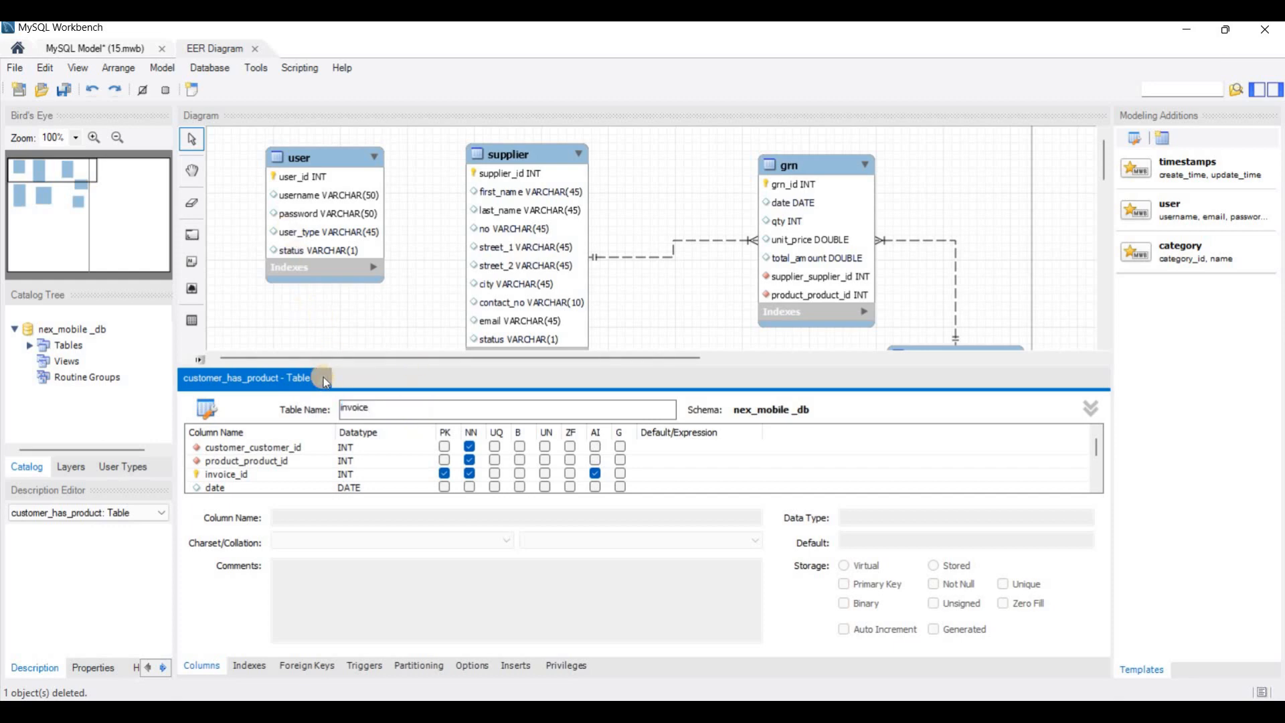
pyautogui.click(258, 376)
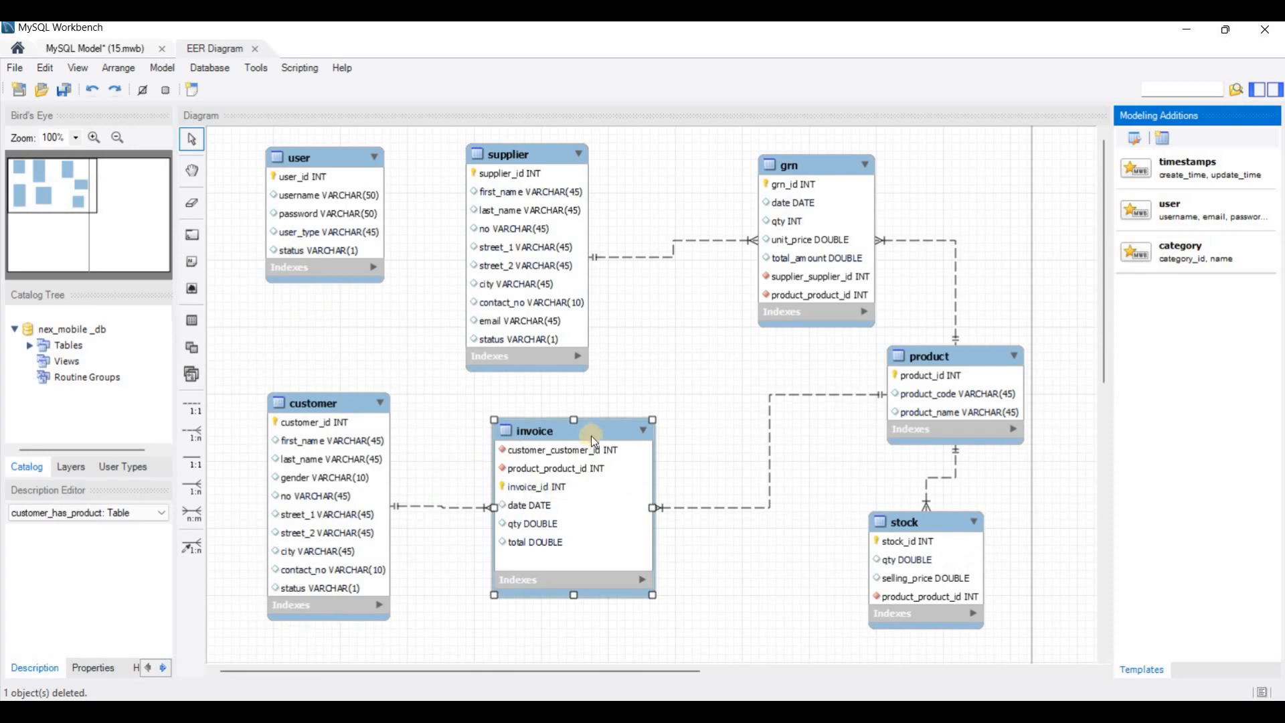
pyautogui.moveTo(592, 436); pyautogui.dragTo(611, 428)
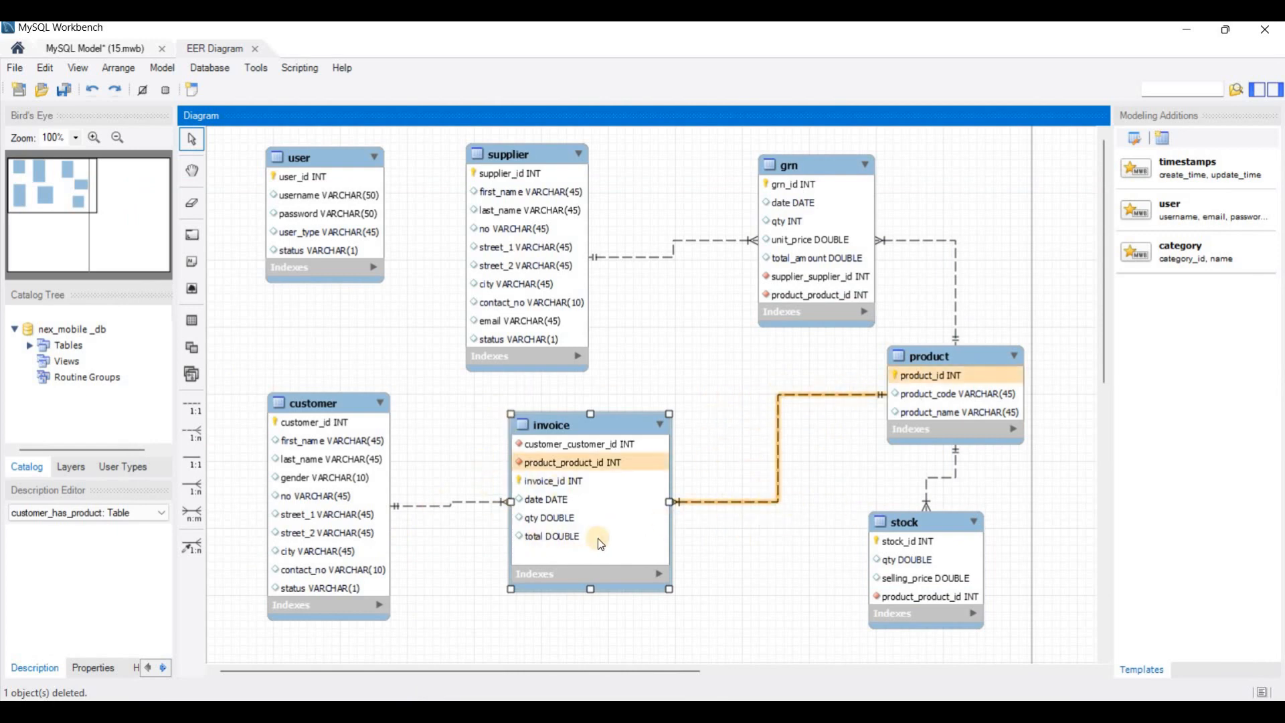
# Step: Review the Question Set 15 PDF against the relationships of the invoice table in the diagram
pyautogui.hotkey('alt', 'Tab')
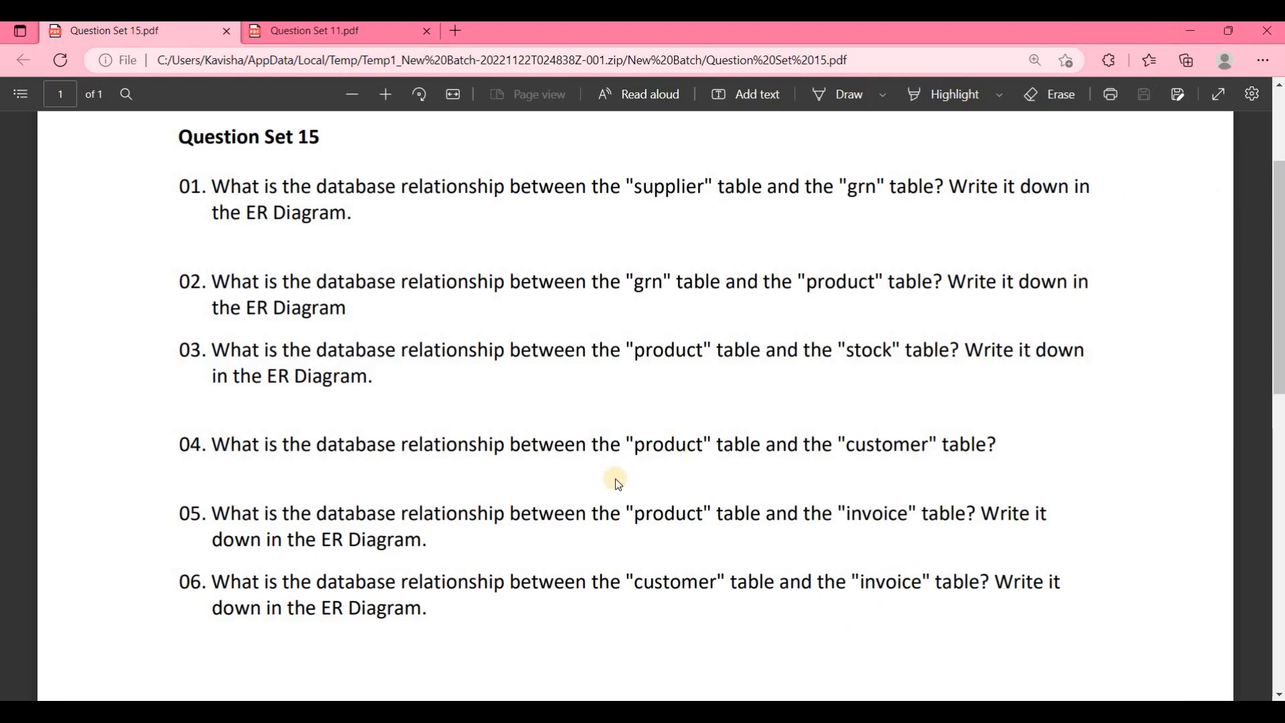
pyautogui.hotkey('alt', 'Tab')
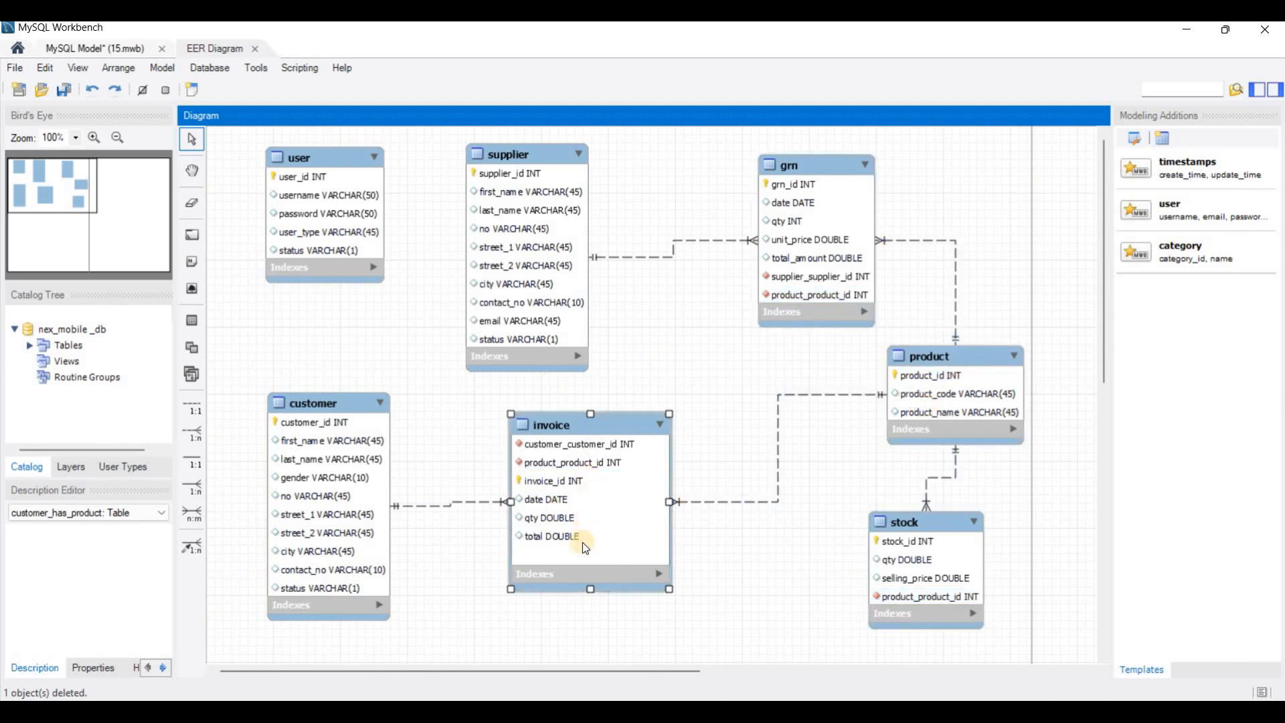
pyautogui.moveTo(590, 577); pyautogui.dragTo(592, 581)
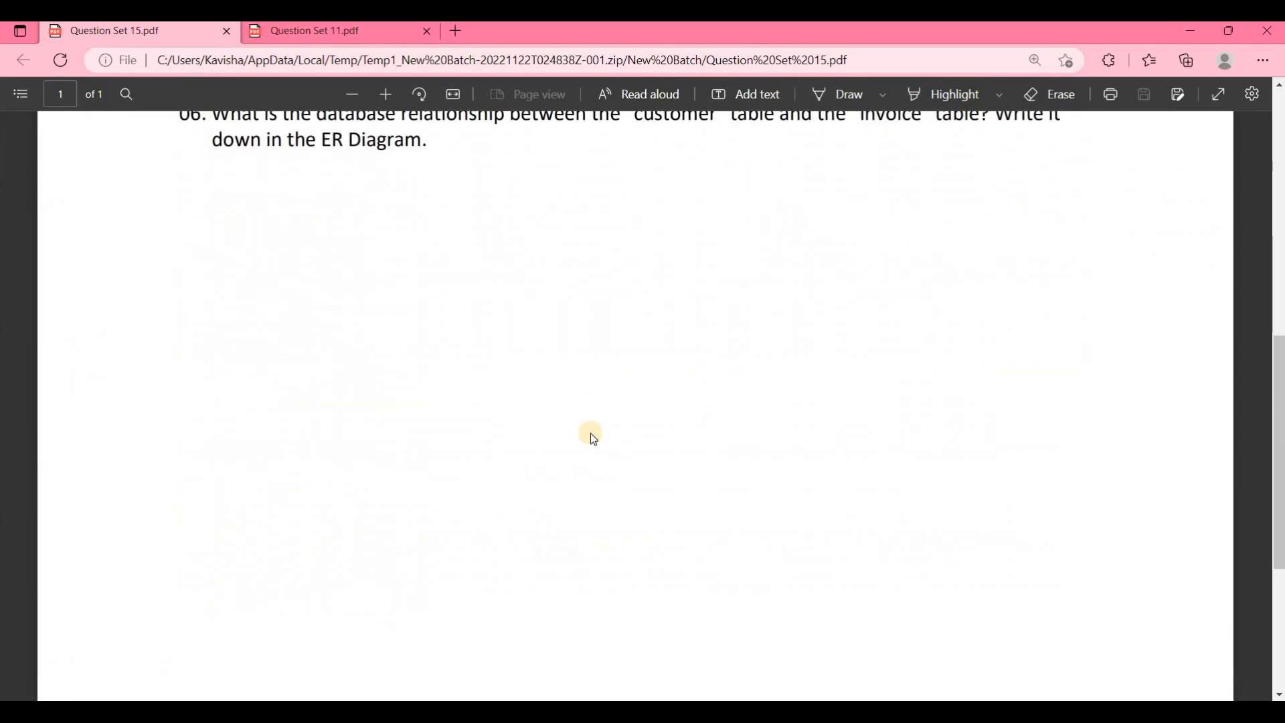
pyautogui.scroll(5, 593, 438)
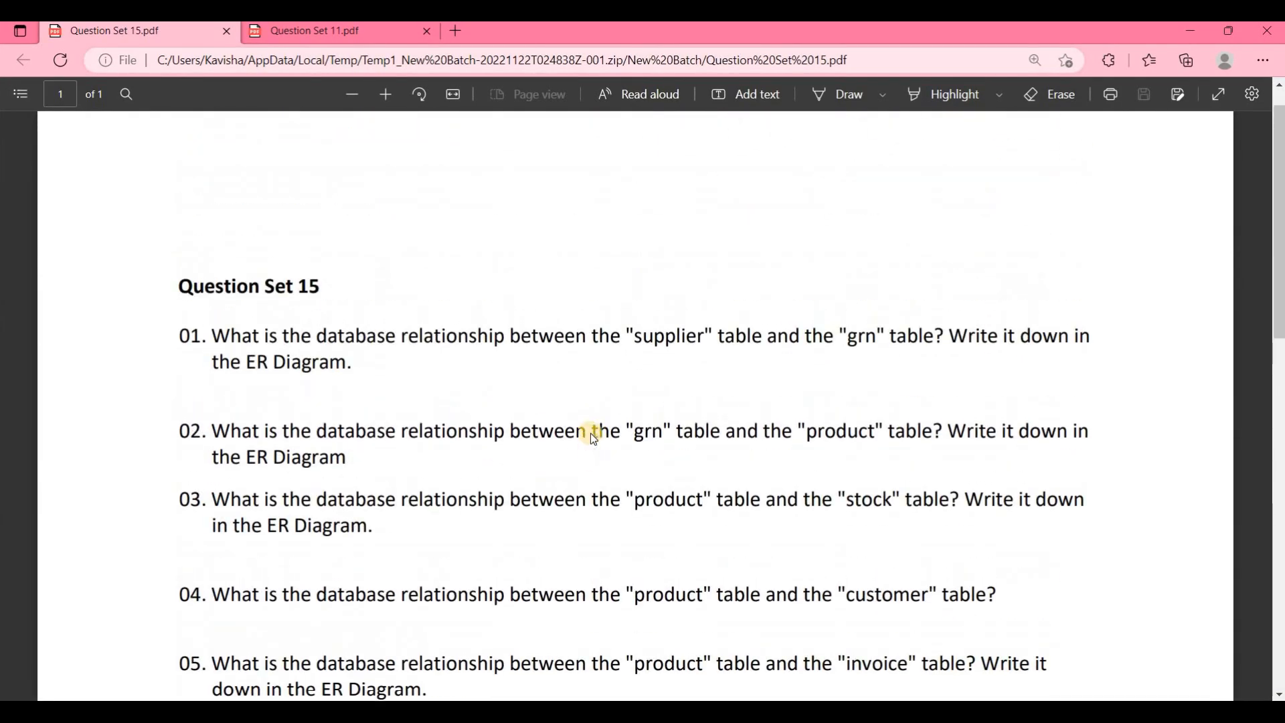
pyautogui.scroll(-2, 593, 437)
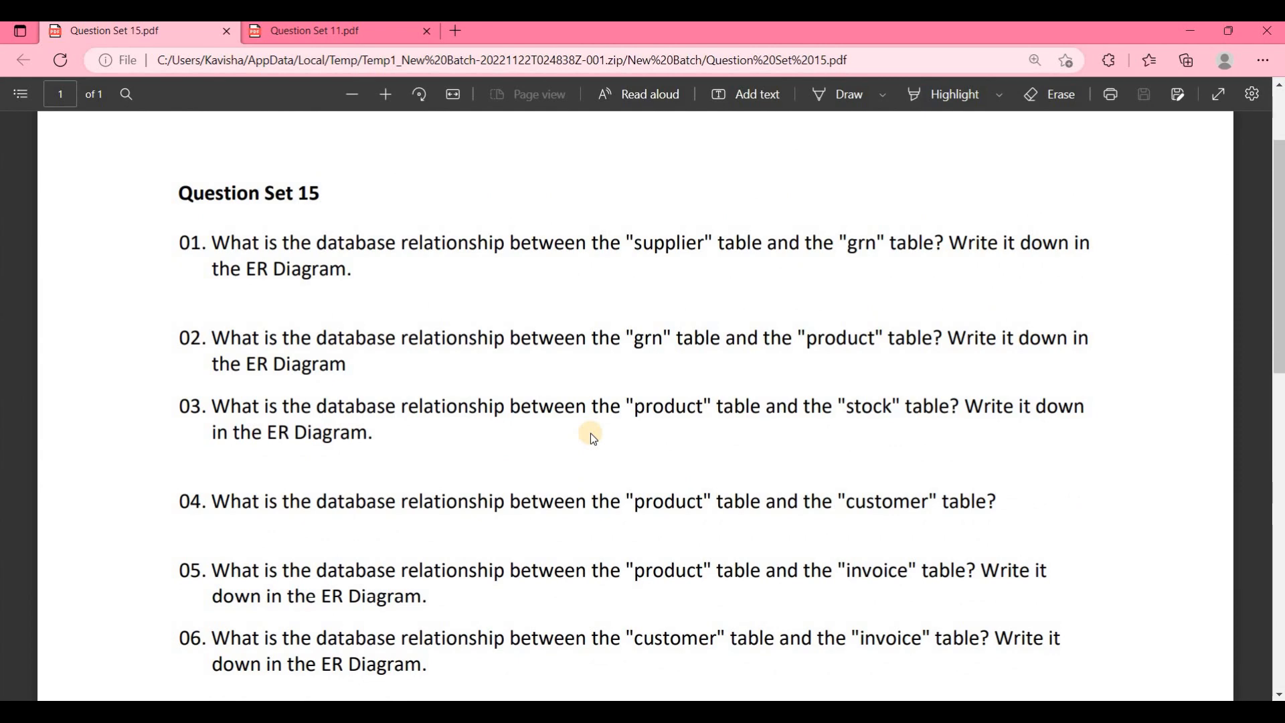